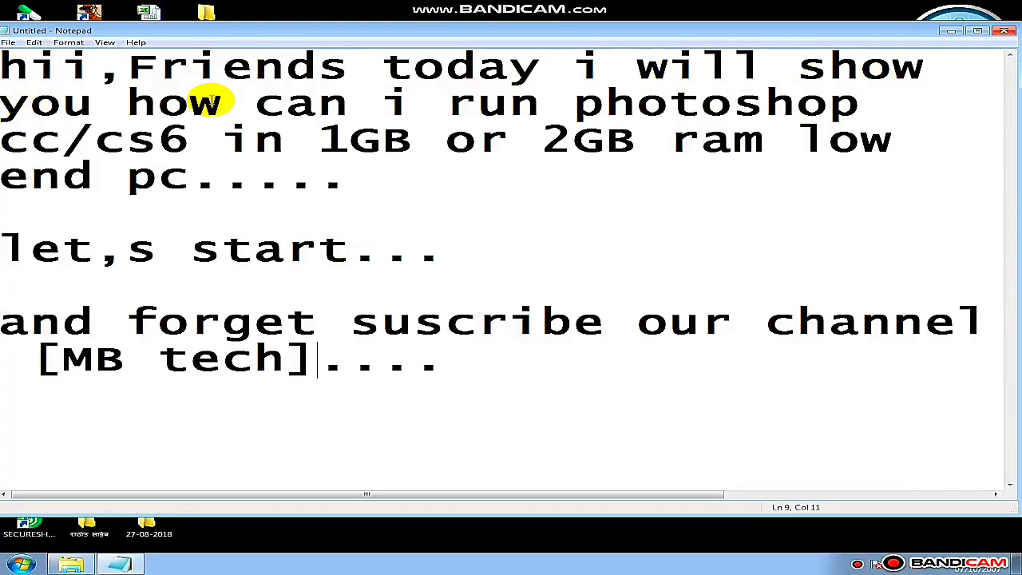
Highlight the greeting, 'let's start' and subscribe lines of the intro note, then minimize Notepad.
mouse_move(2, 71)
mouse_down()
mouse_move(924, 80)
mouse_move(947, 152)
mouse_move(873, 176)
mouse_up()
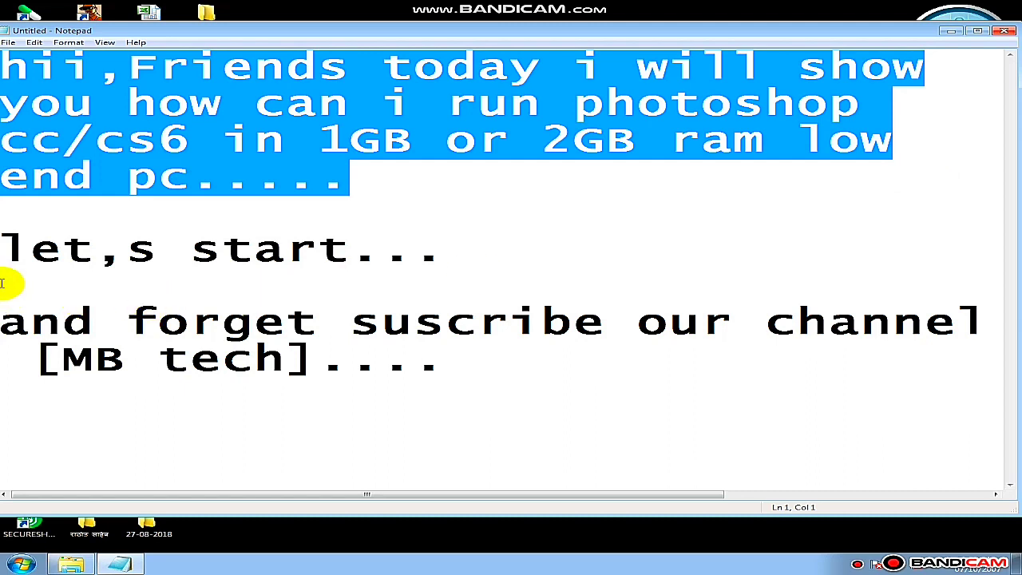
drag(6, 254, 495, 267)
mouse_move(18, 337)
mouse_down()
mouse_move(365, 342)
mouse_move(517, 388)
mouse_up()
click(613, 426)
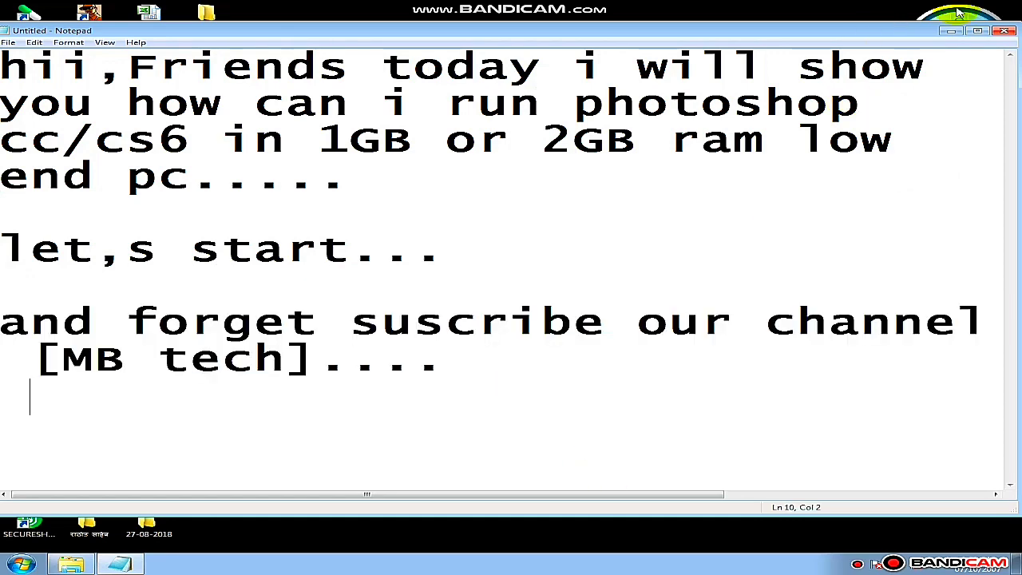
click(953, 33)
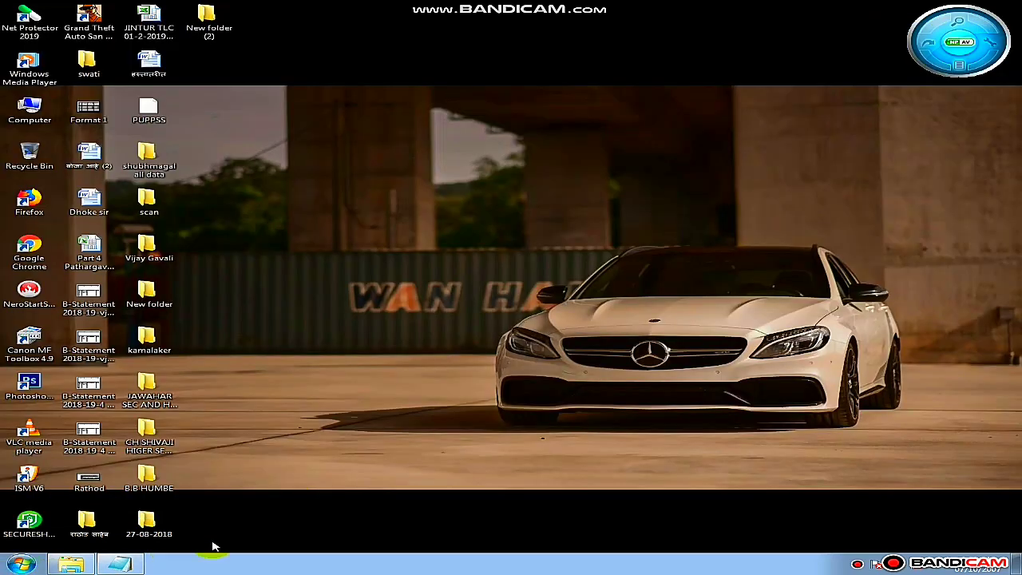
Open the MB folder on Ganga (E:) and box the Photoshop_Portable_13.0.1 installer in red.
click(72, 566)
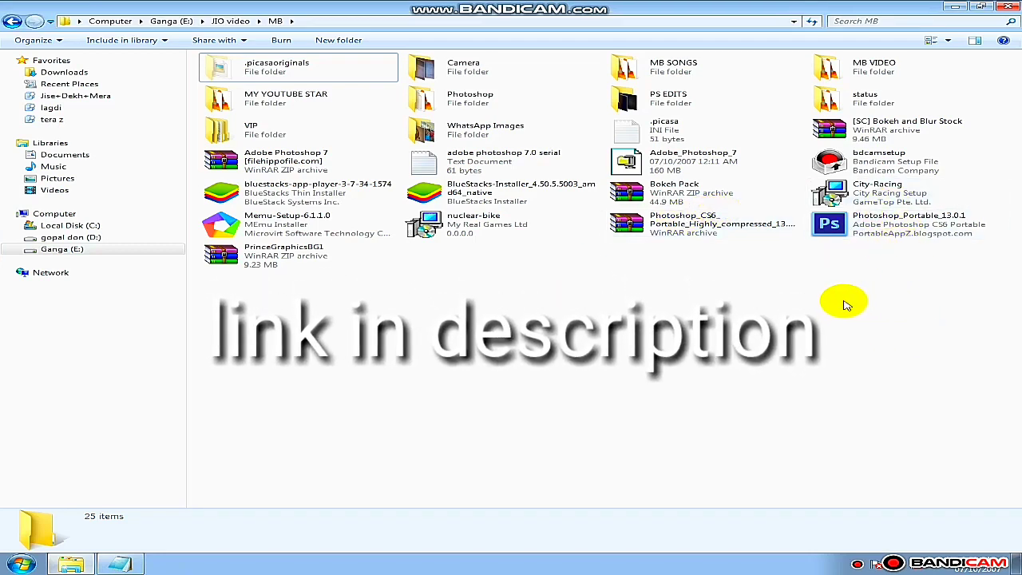
key(ctrl+shift+d)
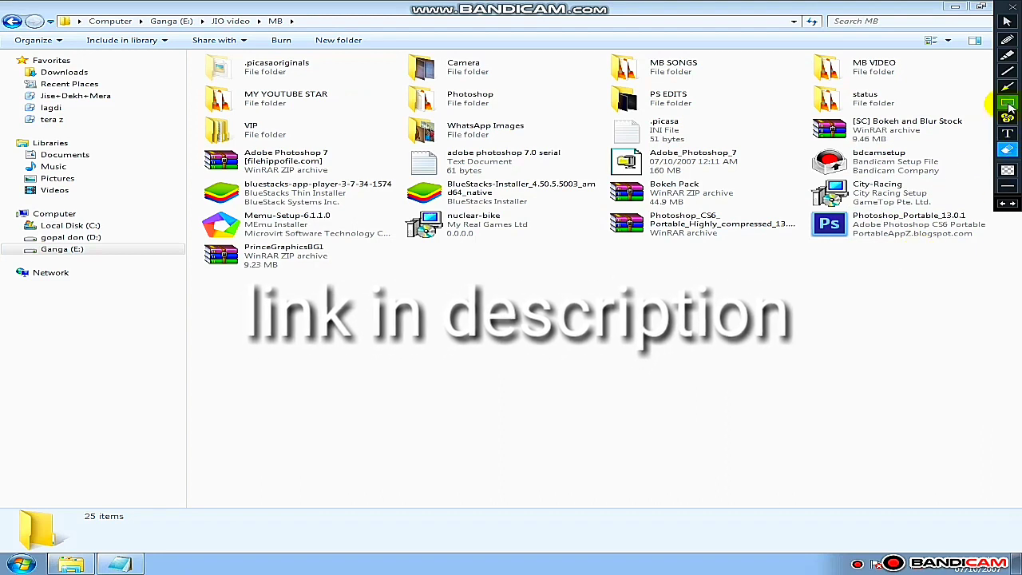
click(1008, 102)
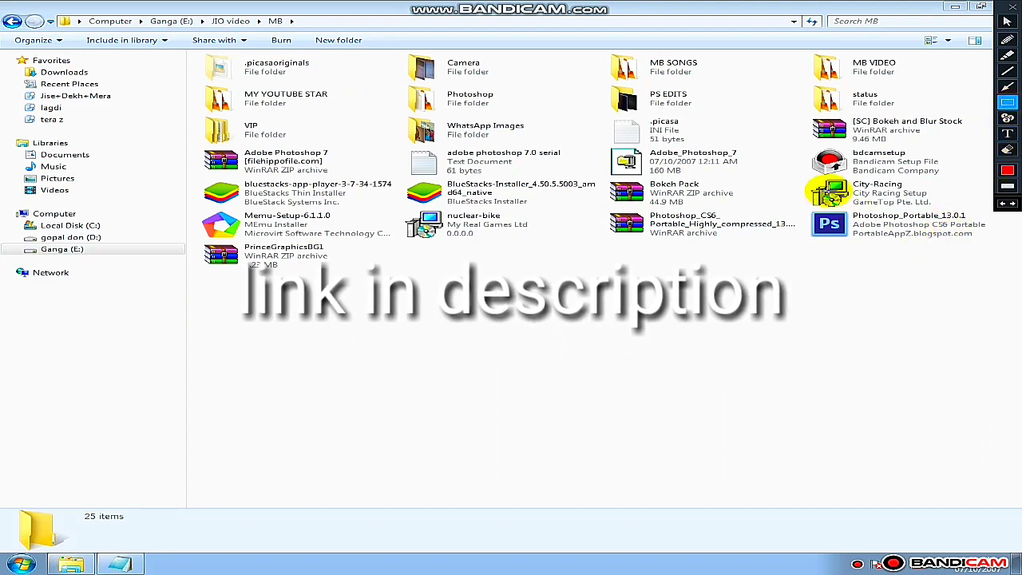
mouse_move(799, 210)
mouse_down()
mouse_move(926, 246)
mouse_move(995, 244)
mouse_up()
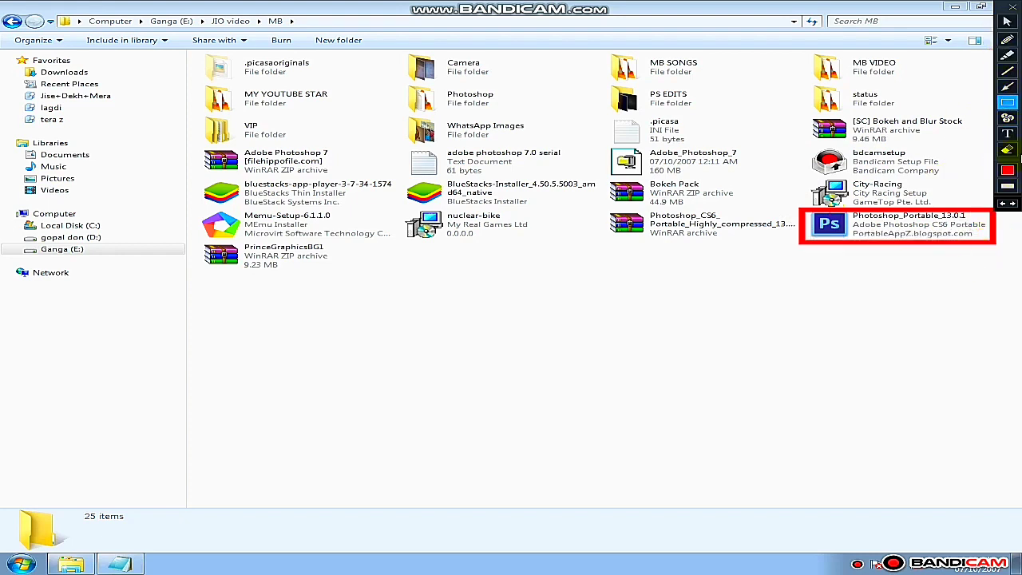
Run the Photoshop_Portable_13.0.1 installer as administrator, then bring the Notepad note back.
click(1012, 8)
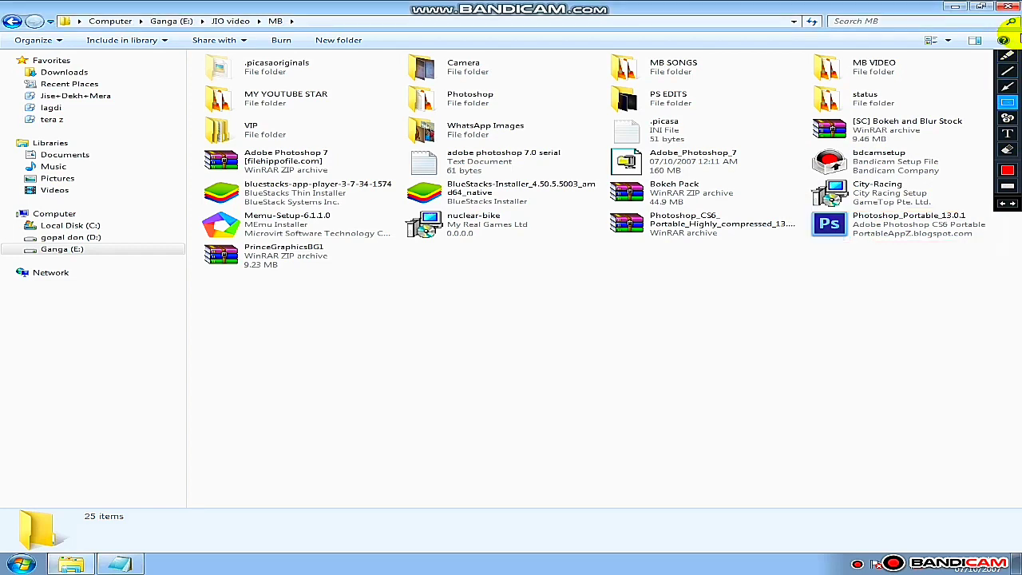
right_click(870, 222)
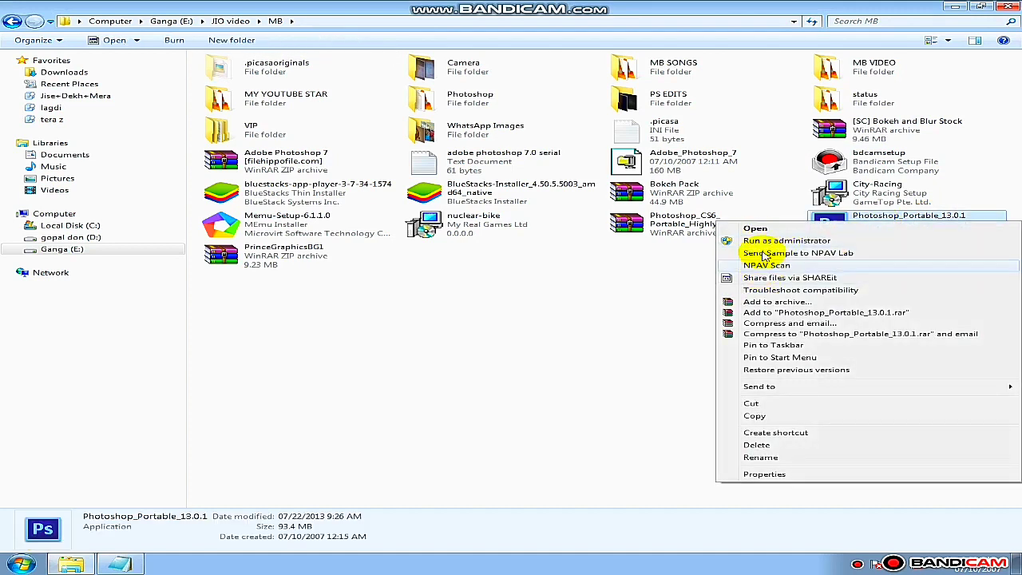
click(760, 231)
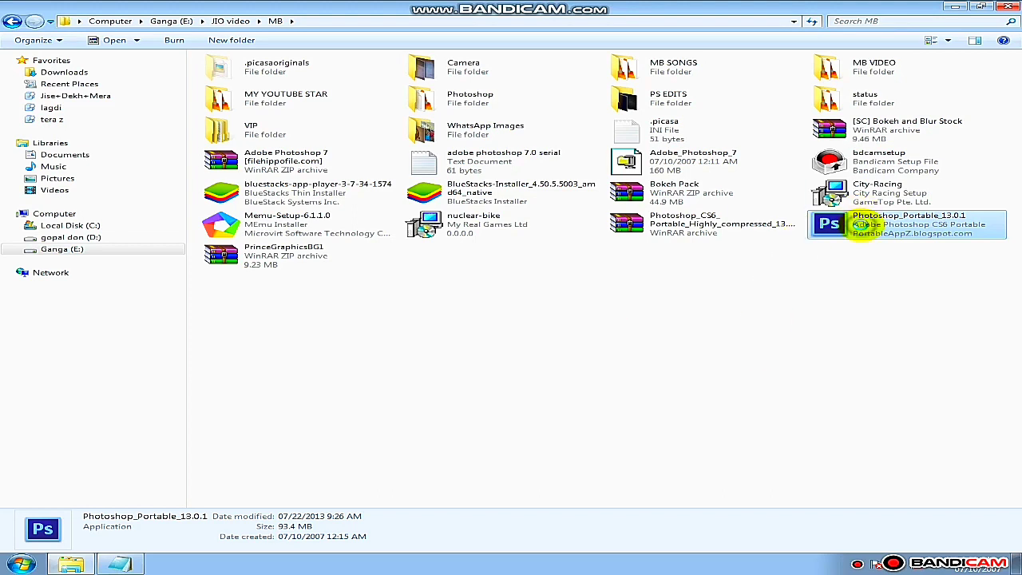
right_click(862, 226)
click(787, 240)
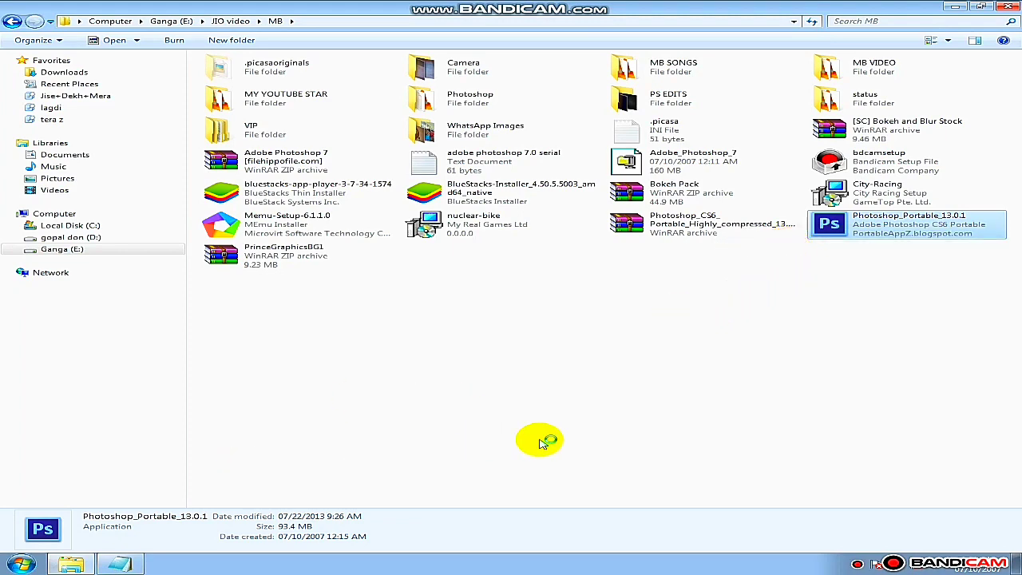
click(130, 562)
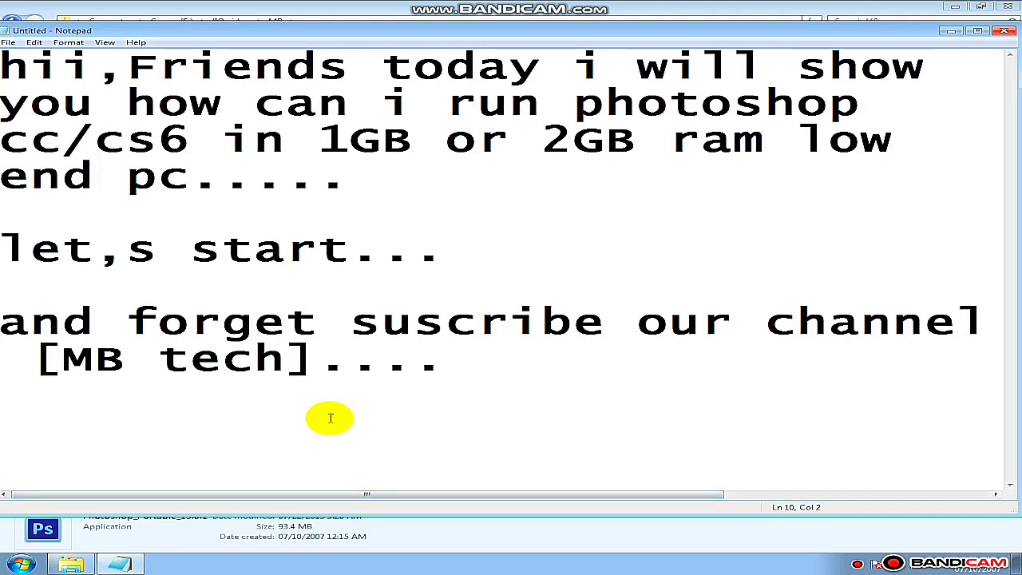
Add the line 'there has a some few min...' to the note and minimize Notepad.
text(the)
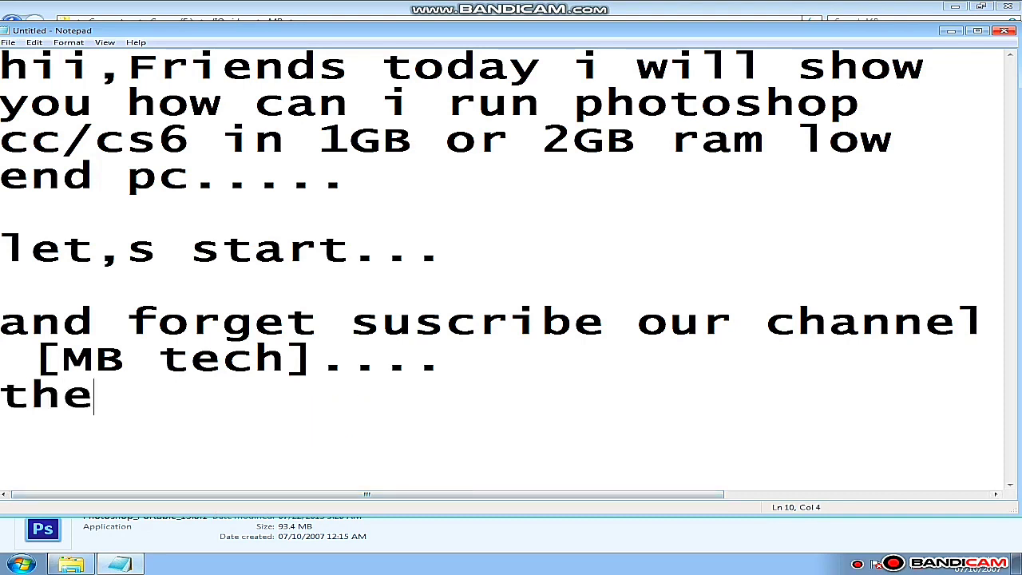
text(re has a som)
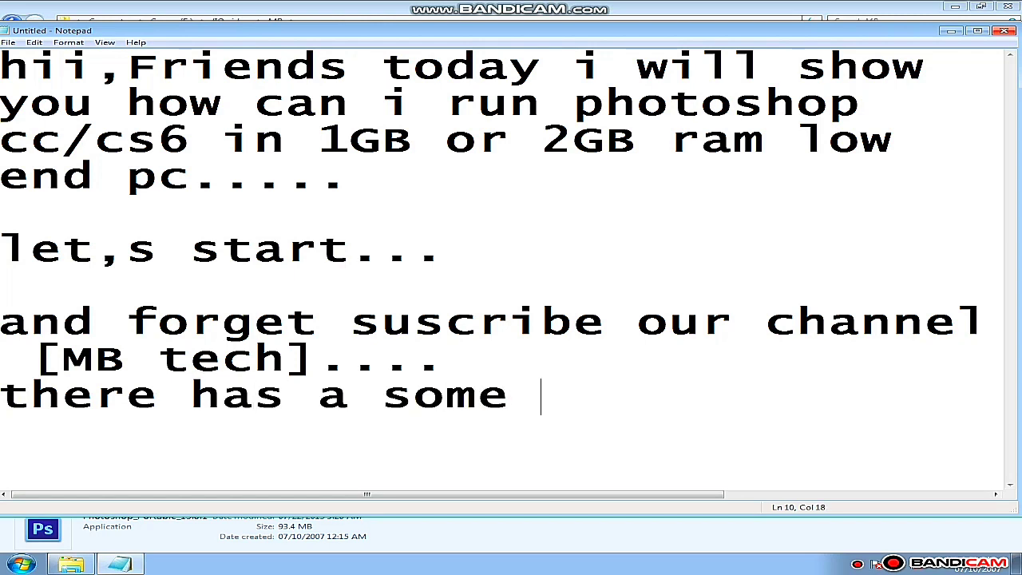
text(ew min)
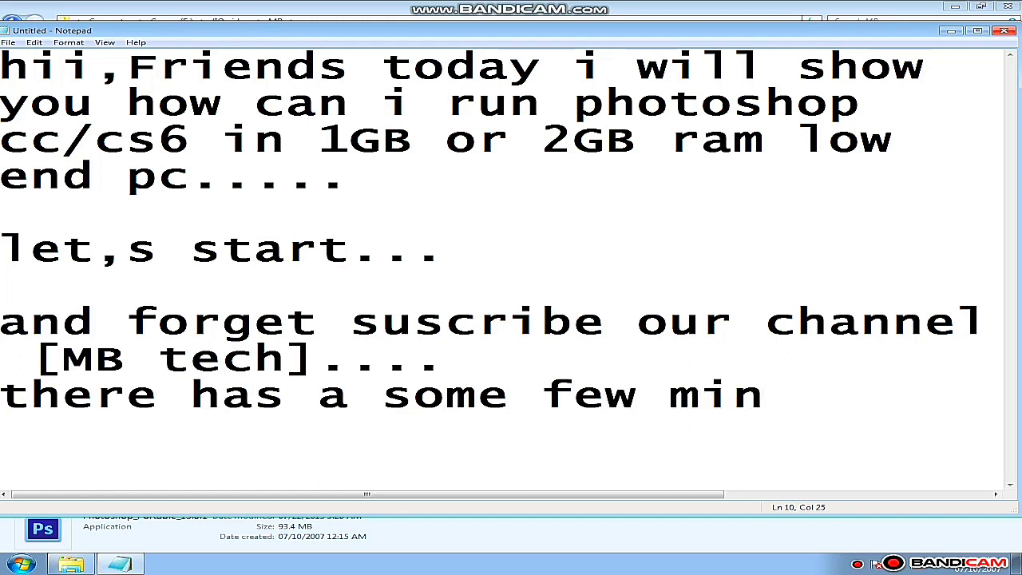
text(...)
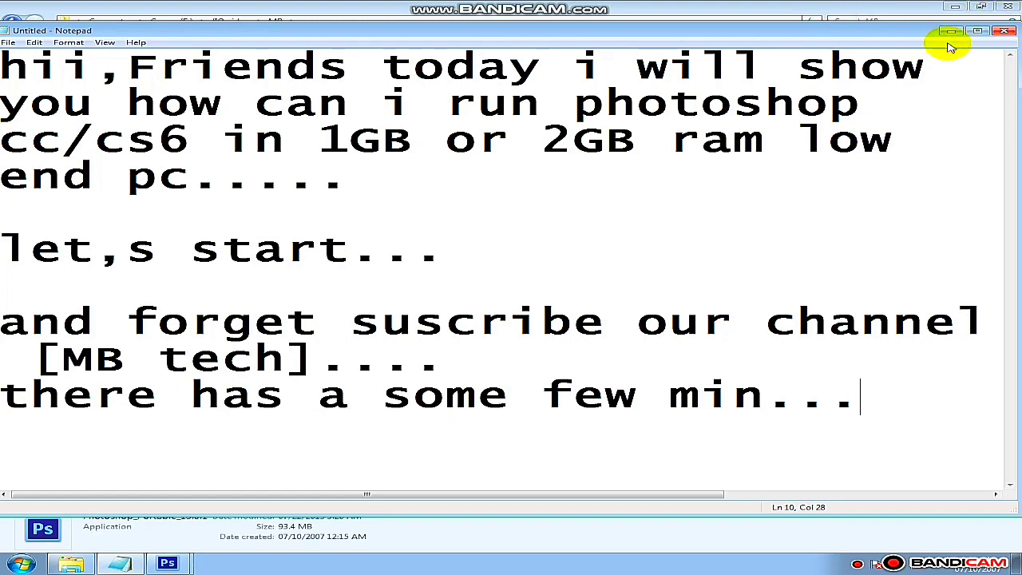
click(950, 30)
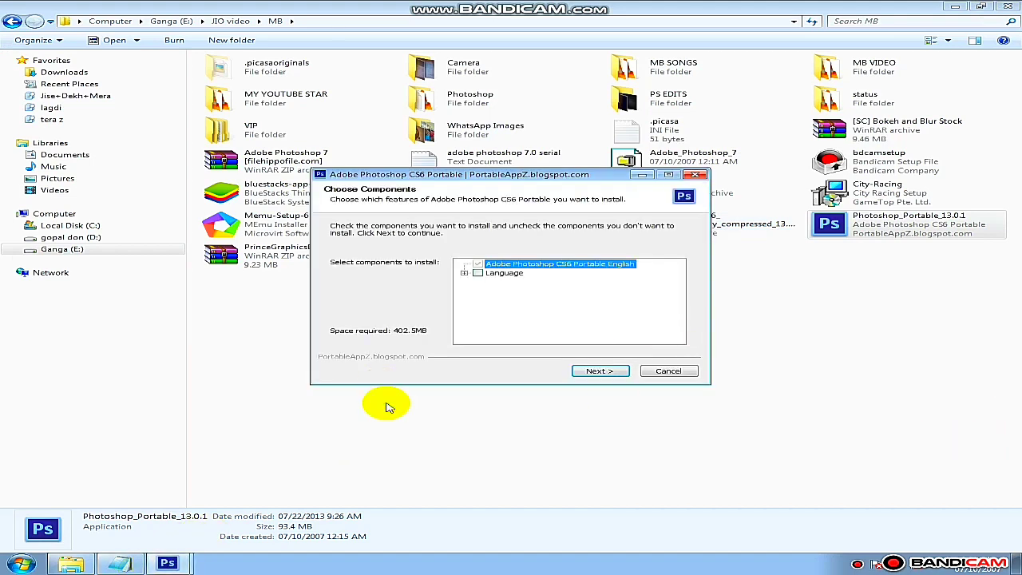
Include the Language component and set the install destination to E:\JIO video\MB\PhotoshopPortable.
click(477, 274)
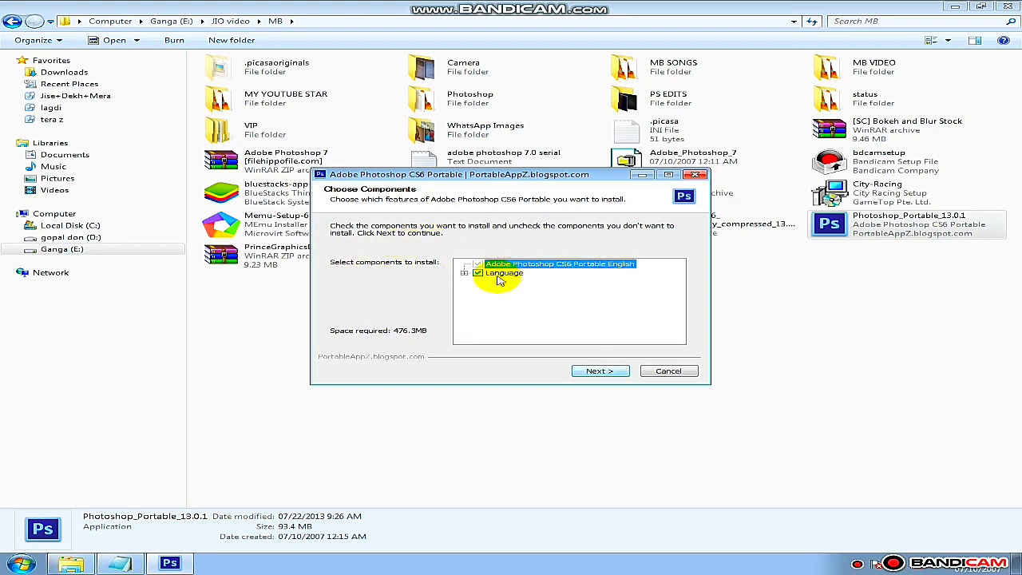
click(599, 370)
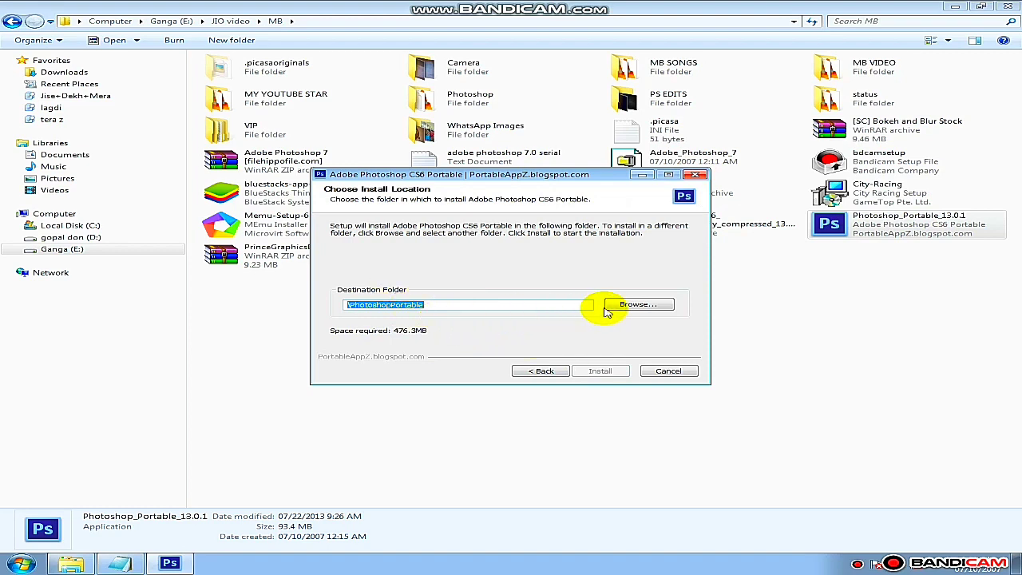
click(631, 304)
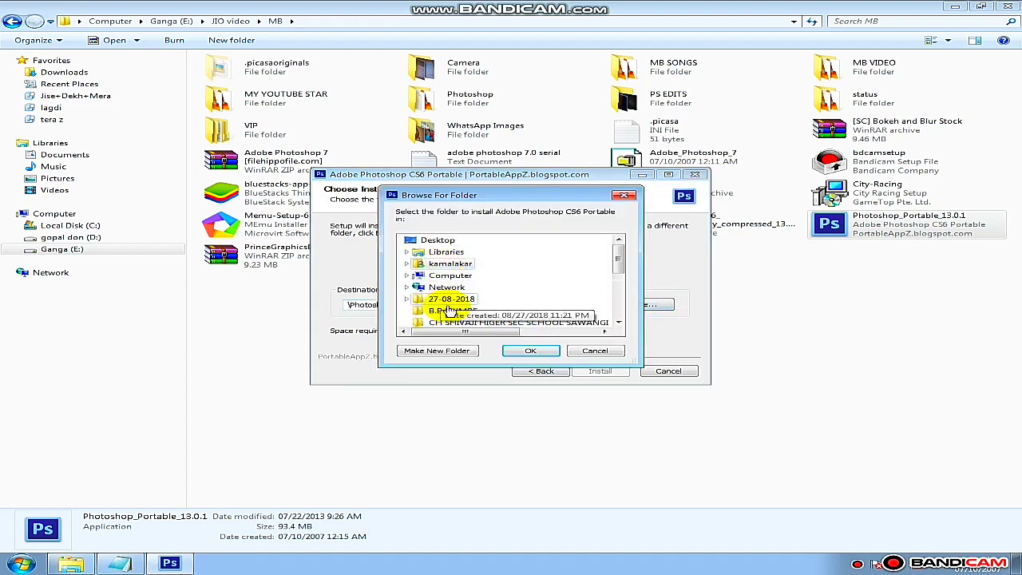
click(415, 277)
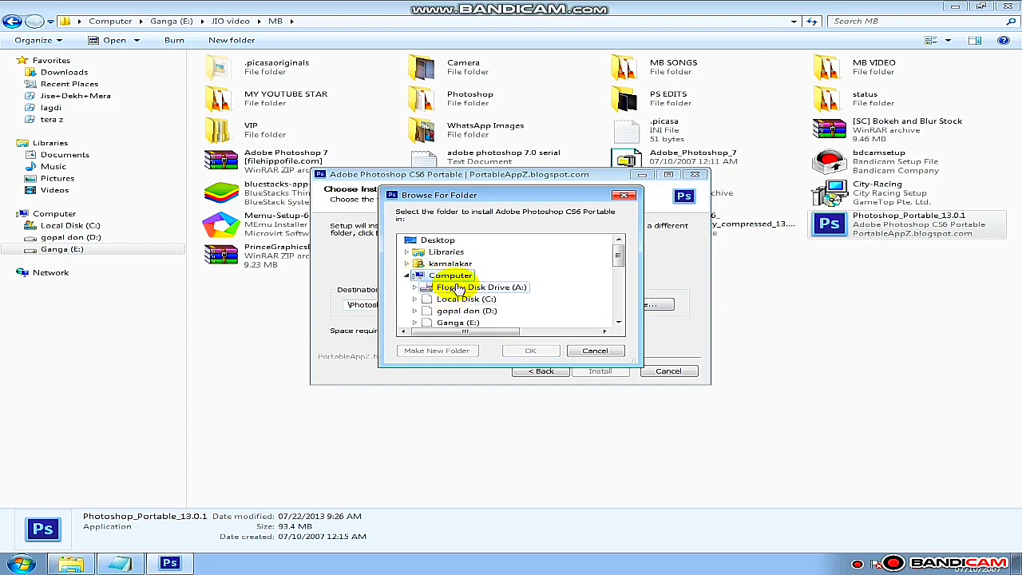
scroll(455, 299, down, 1)
scroll(461, 268, down, 1)
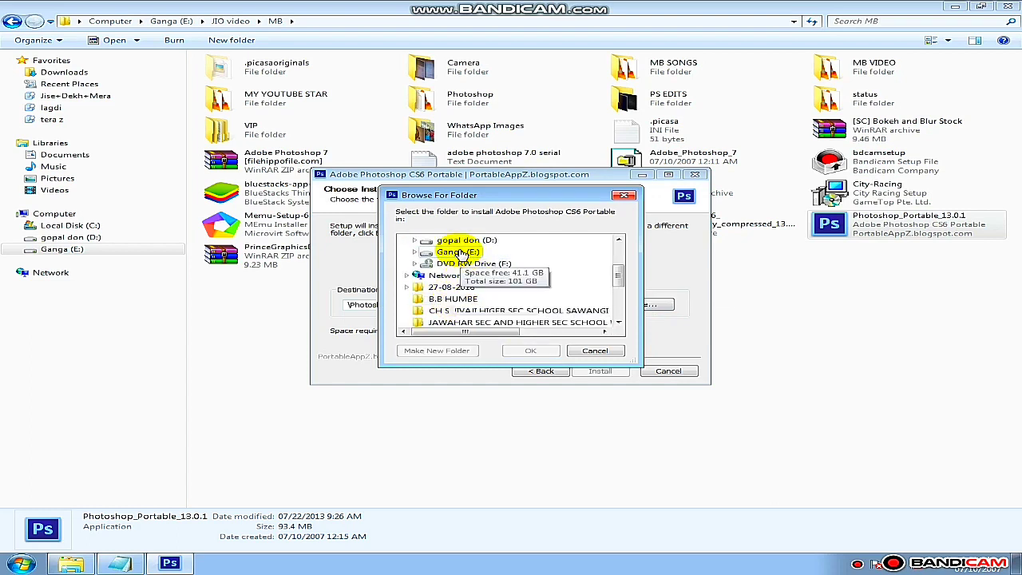
double_click(462, 253)
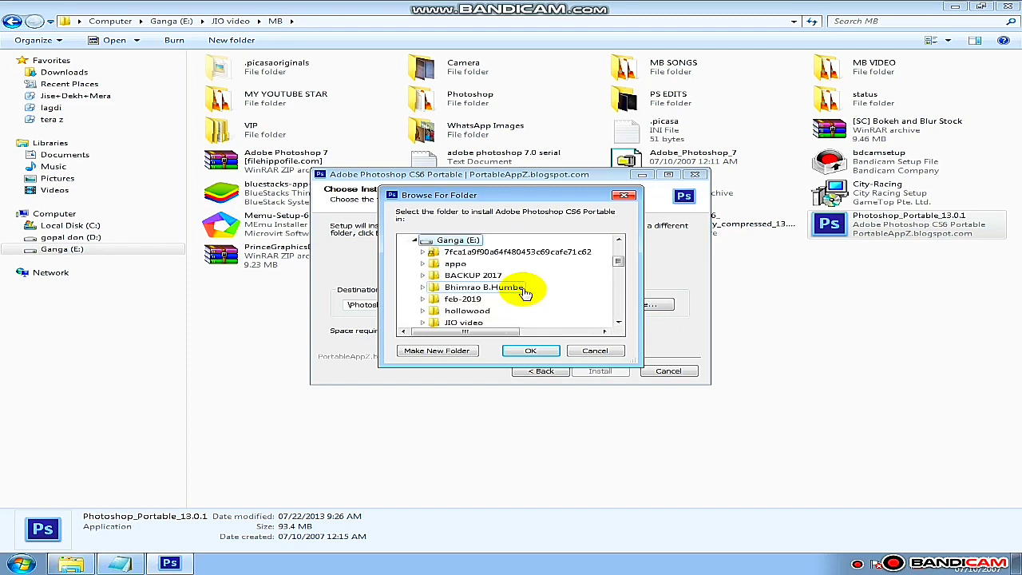
click(410, 242)
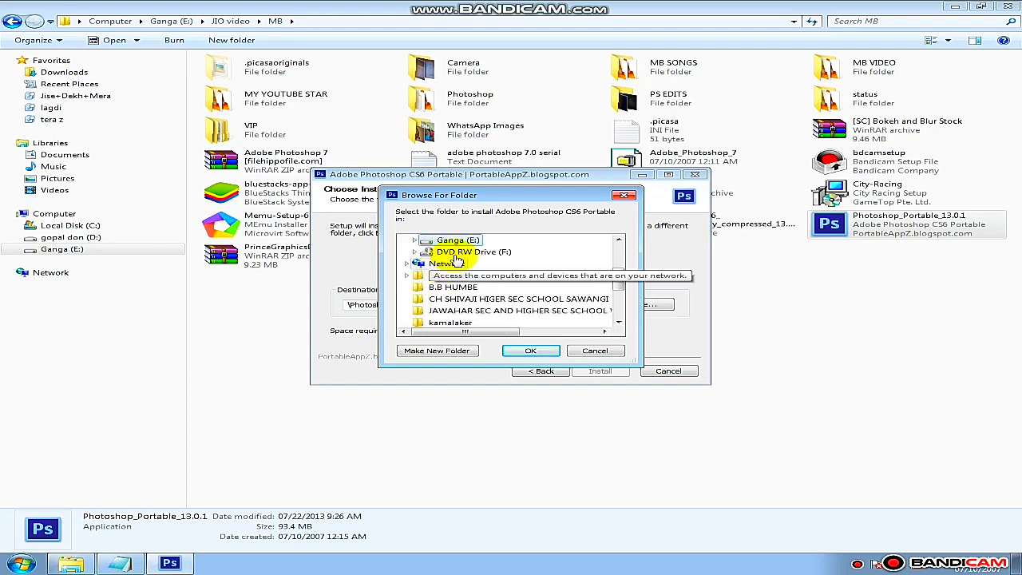
click(409, 242)
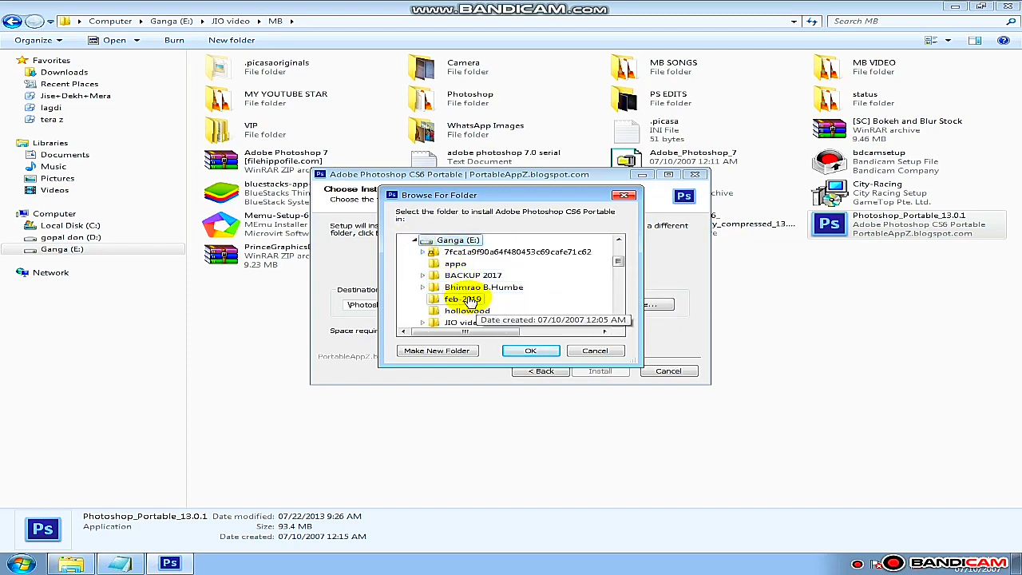
scroll(455, 288, down, 1)
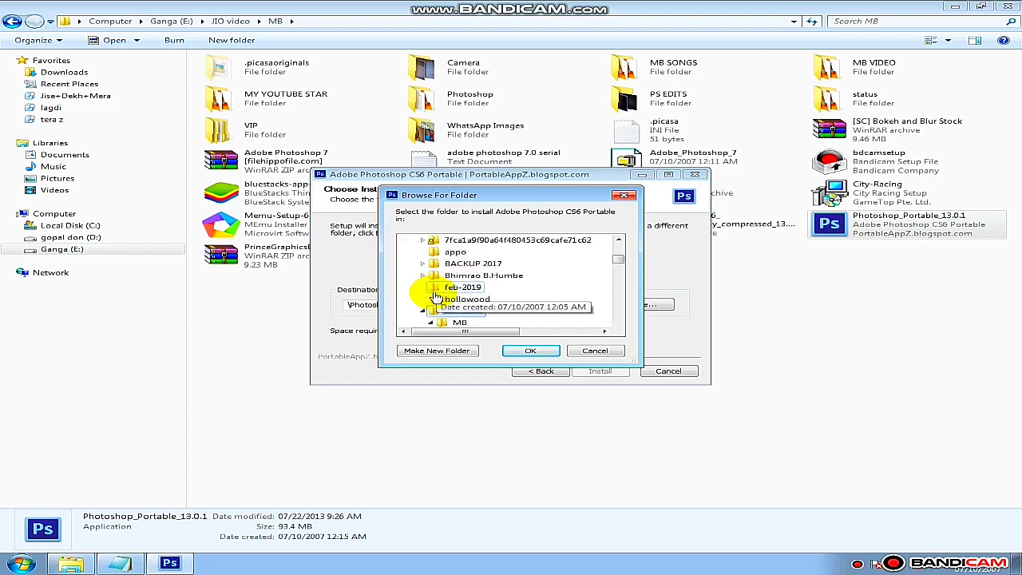
double_click(463, 287)
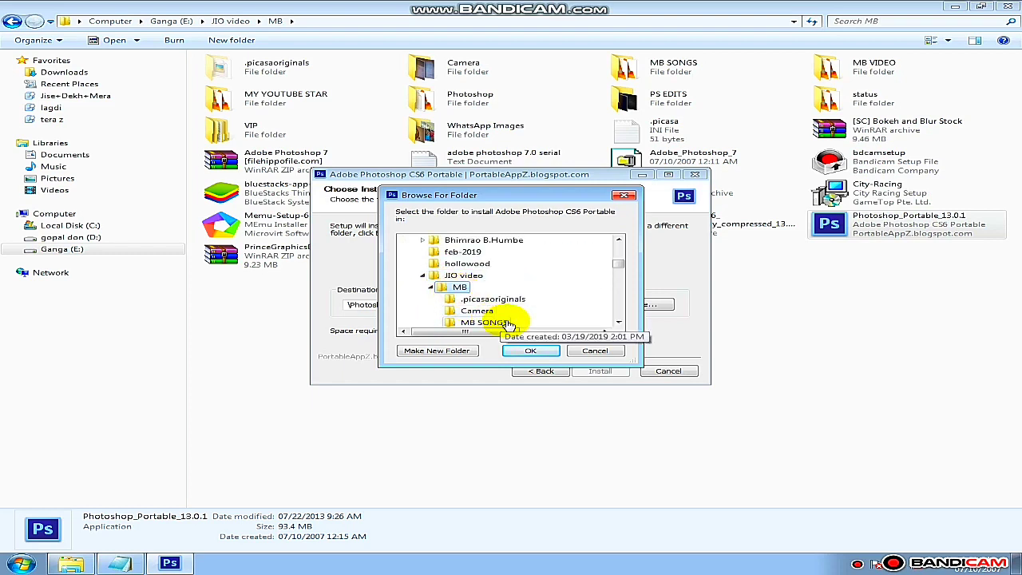
scroll(447, 287, down, 1)
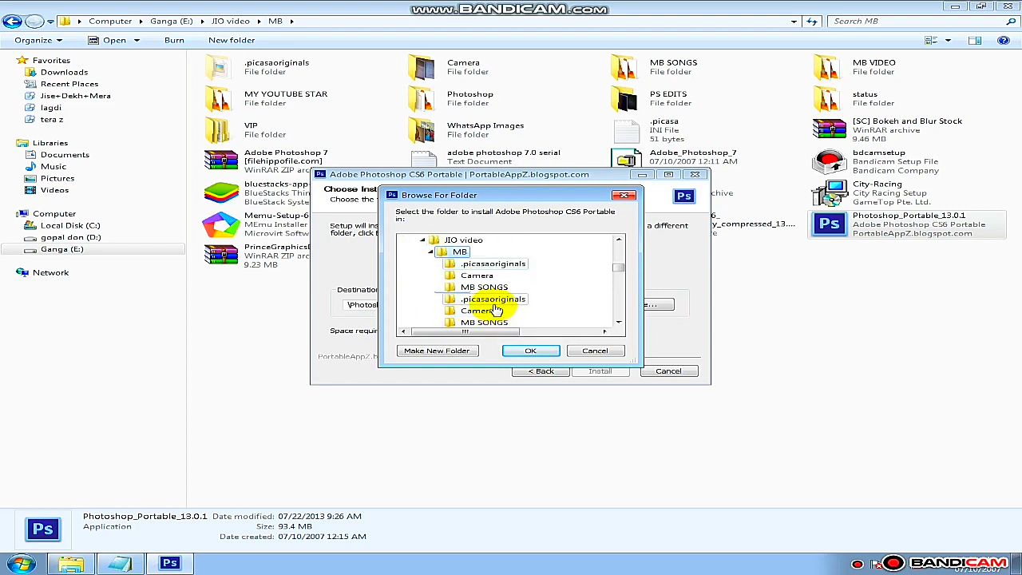
click(530, 350)
Start the Photoshop CS6 Portable installation so its files begin extracting.
click(600, 371)
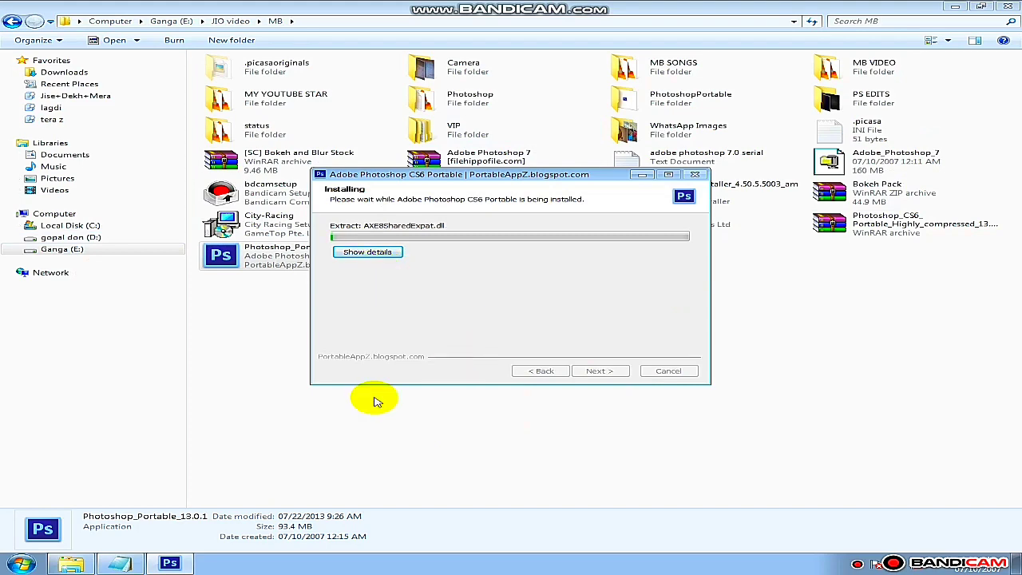
Add the line 'i willfast forwed video..' to the note and minimize Notepad.
click(120, 564)
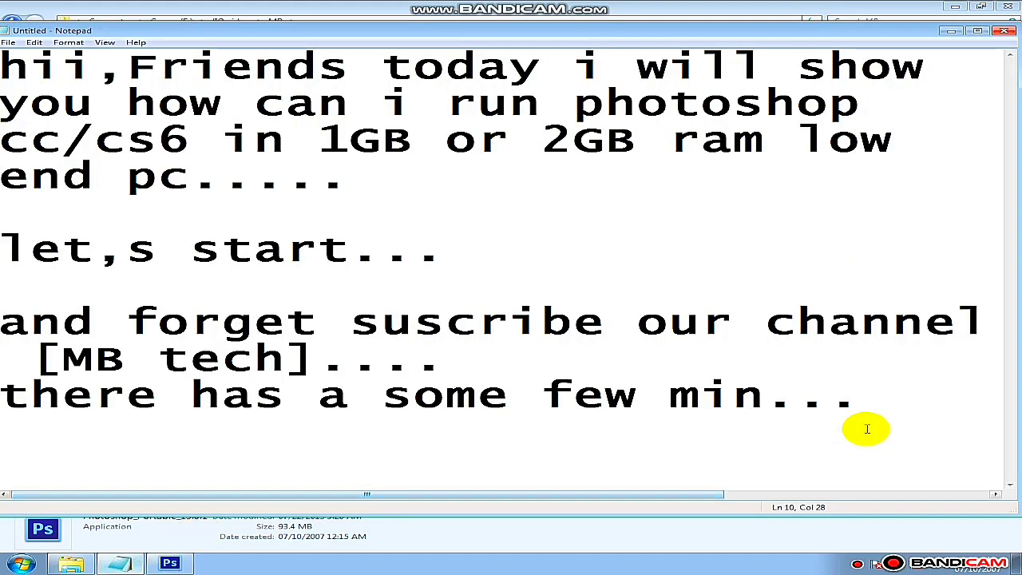
key(Return)
text(i will p)
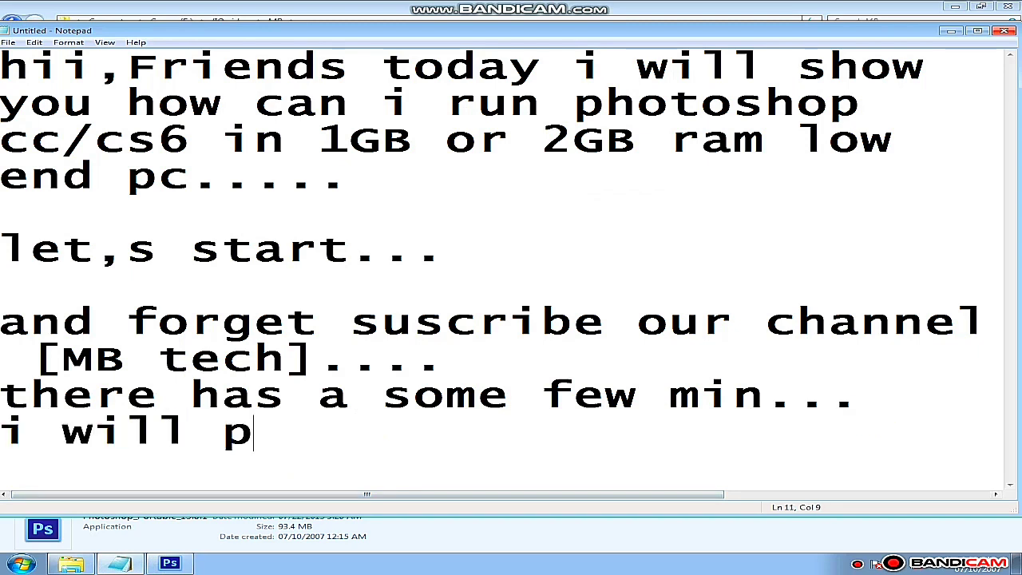
text(ast )
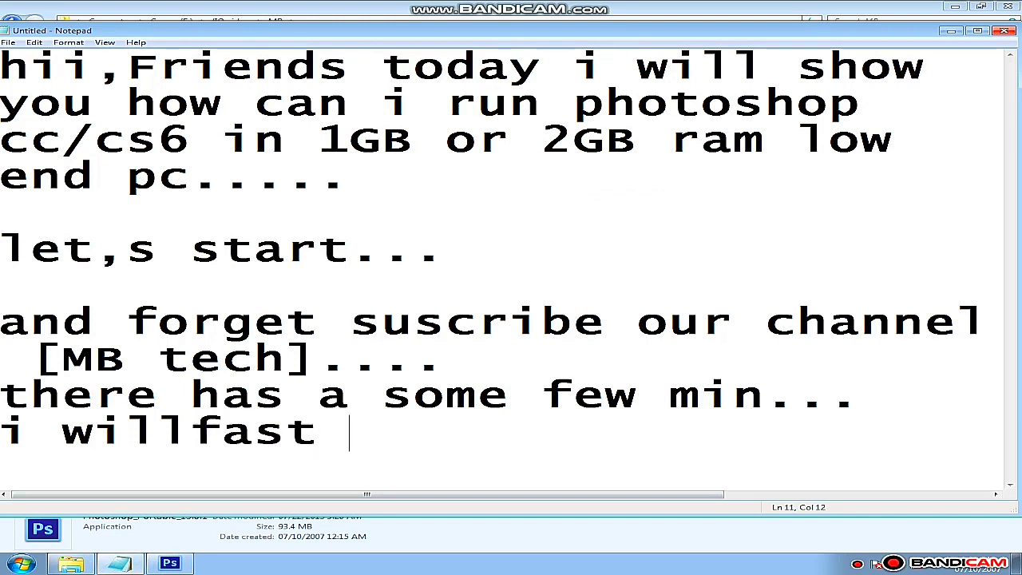
text(forwed vid)
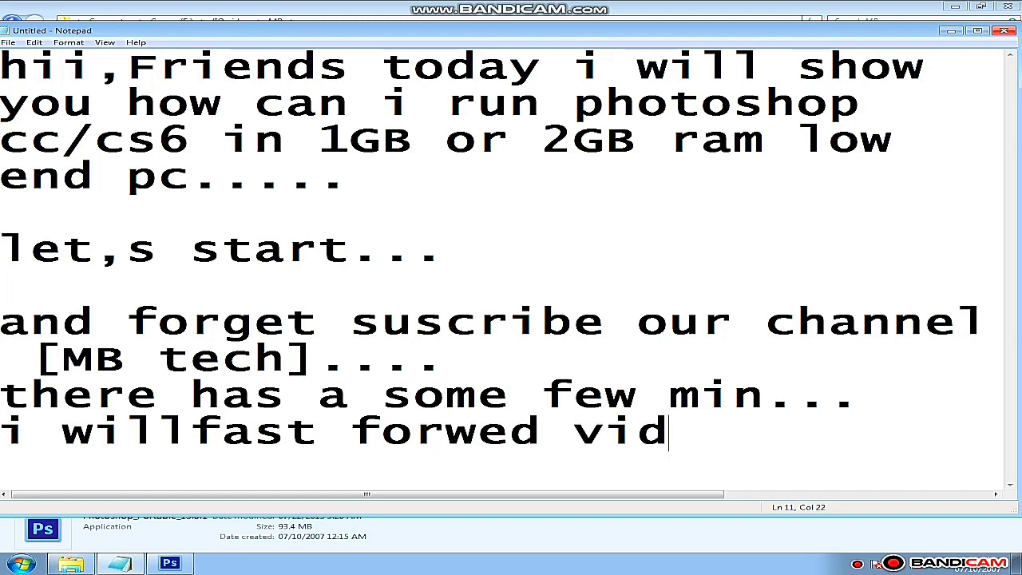
text(eo..)
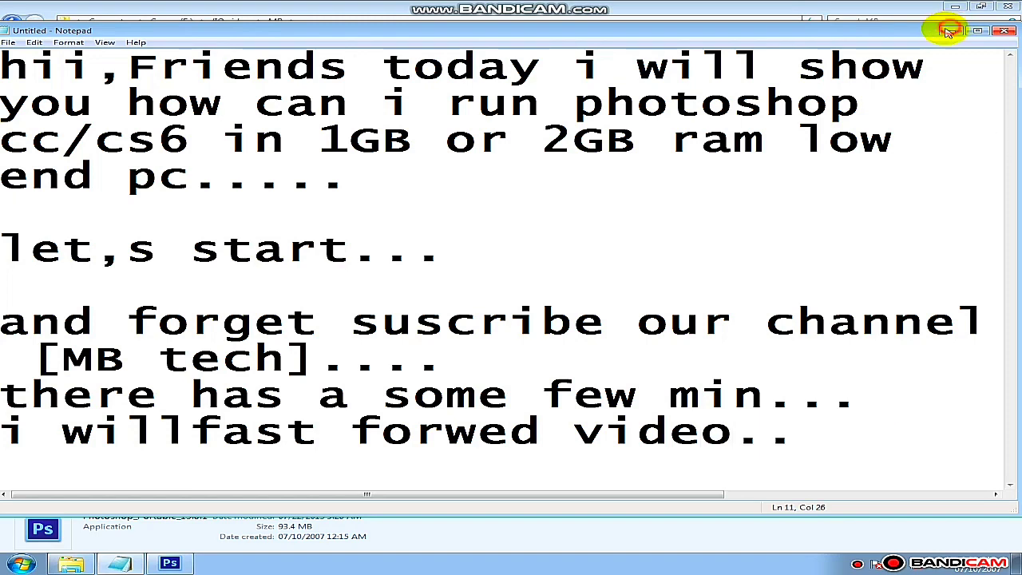
click(950, 31)
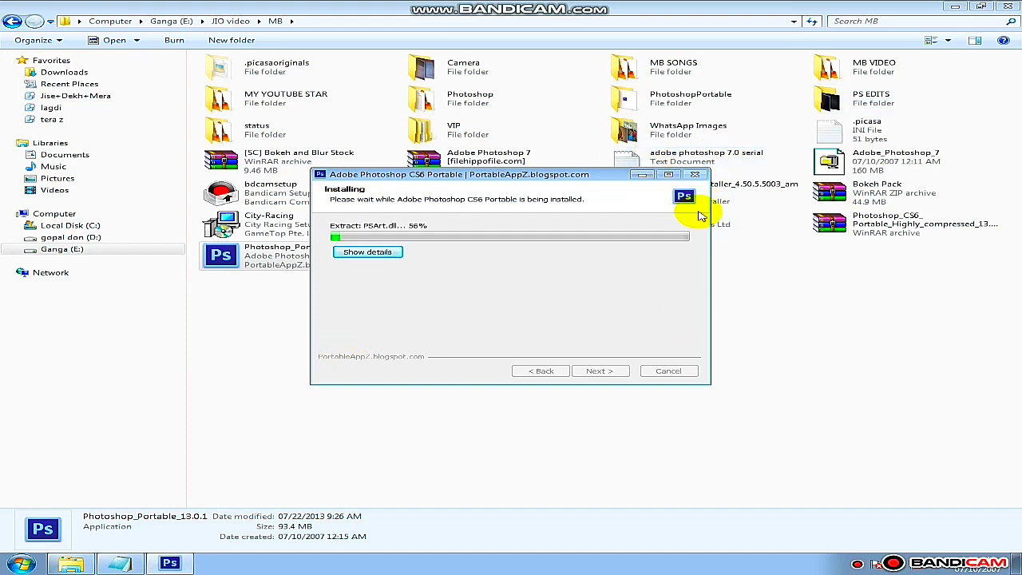
Move the installer and Explorer windows out of view and restore the Notepad note.
click(642, 174)
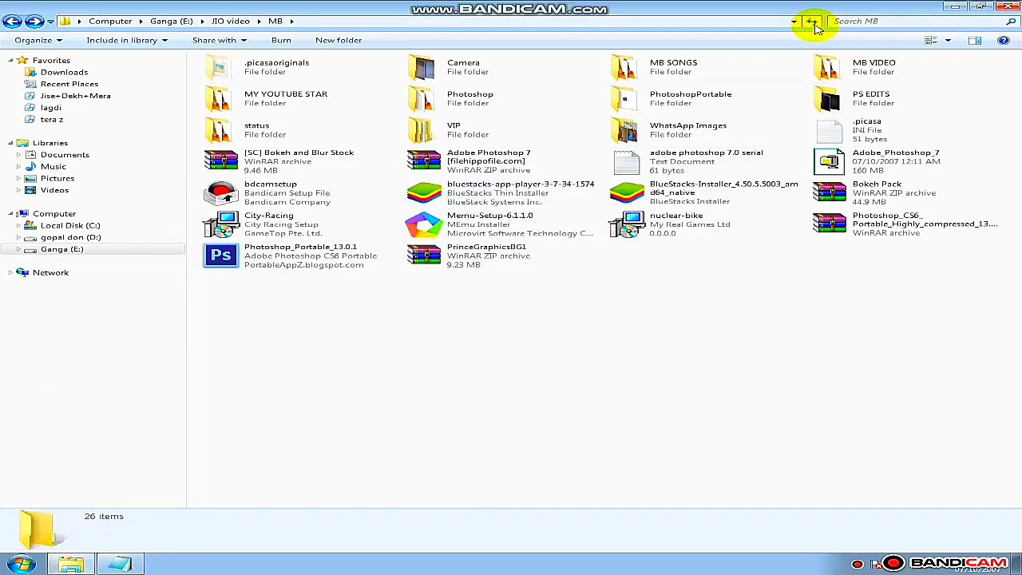
click(957, 9)
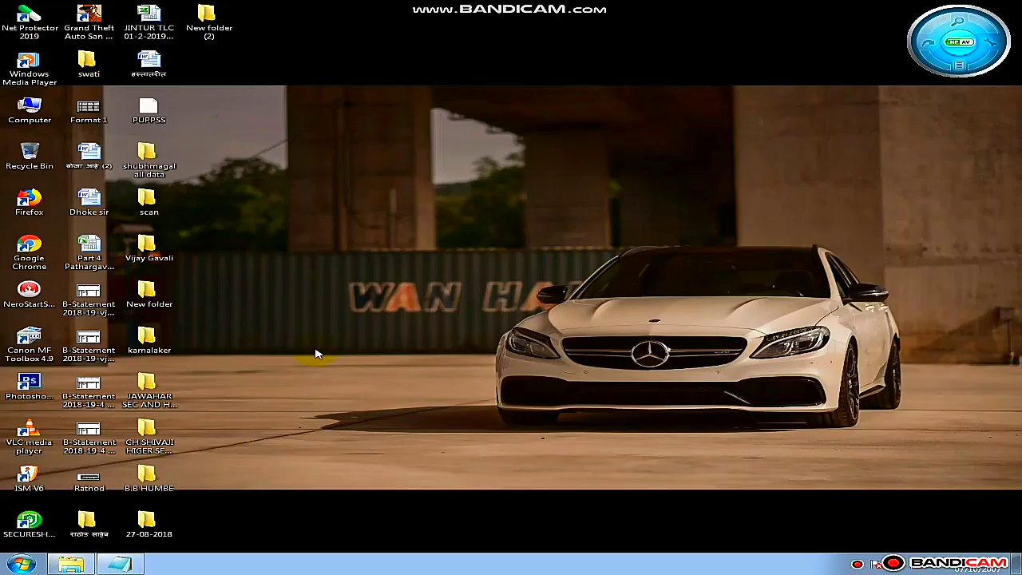
click(135, 566)
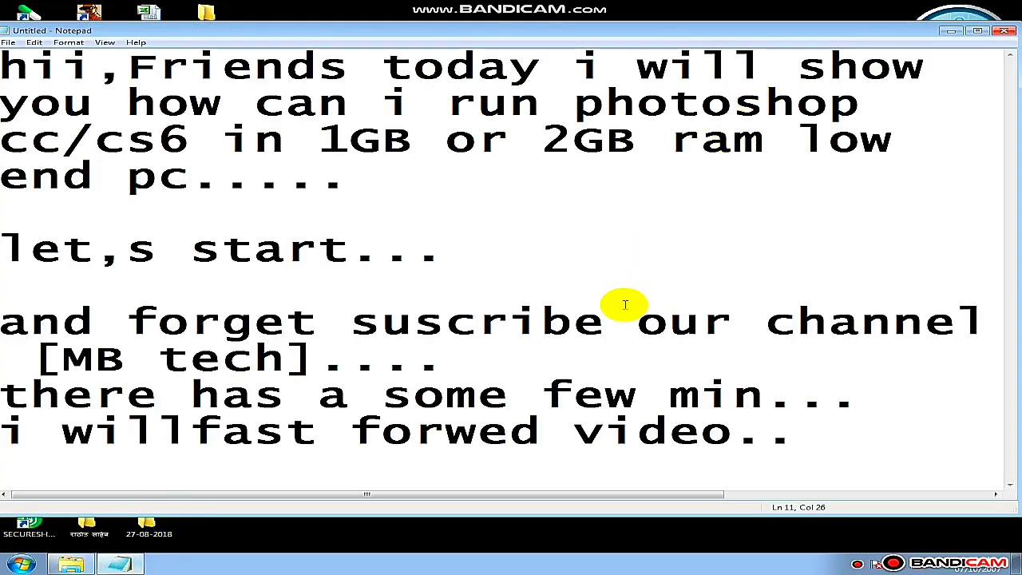
Minimize Notepad and box the new Photoshop desktop shortcut in red.
click(952, 34)
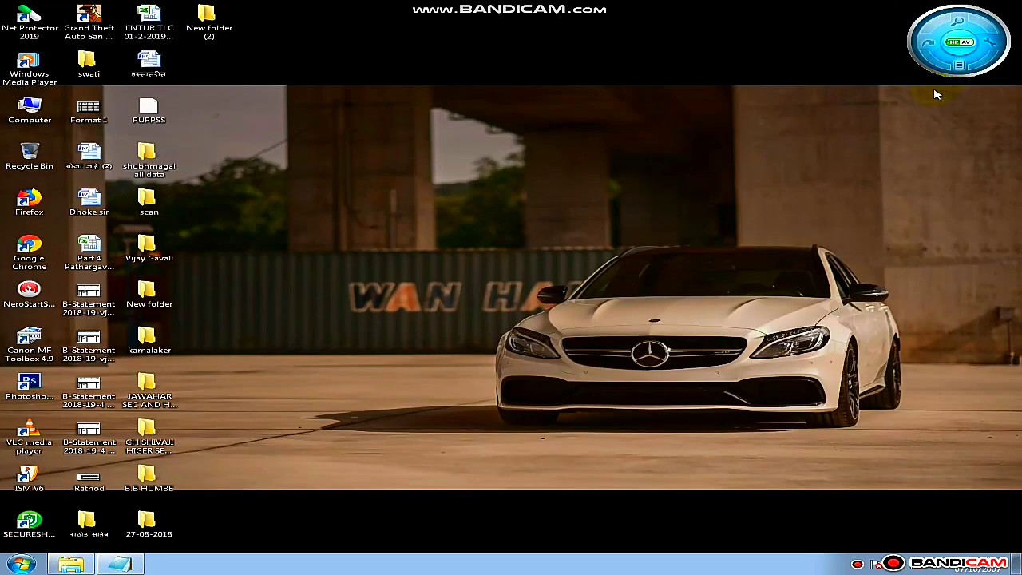
key(ctrl+shift+d)
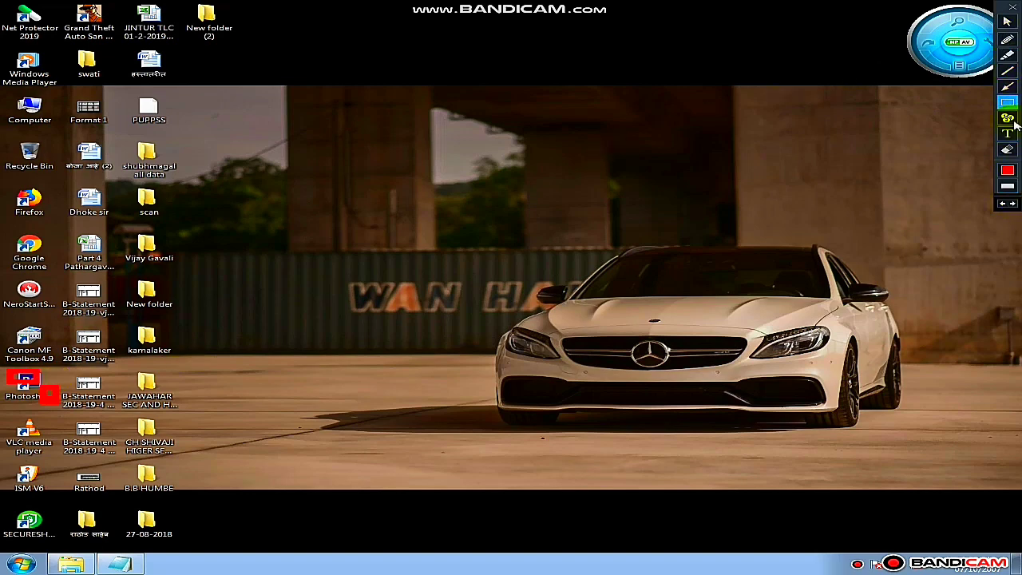
click(1008, 150)
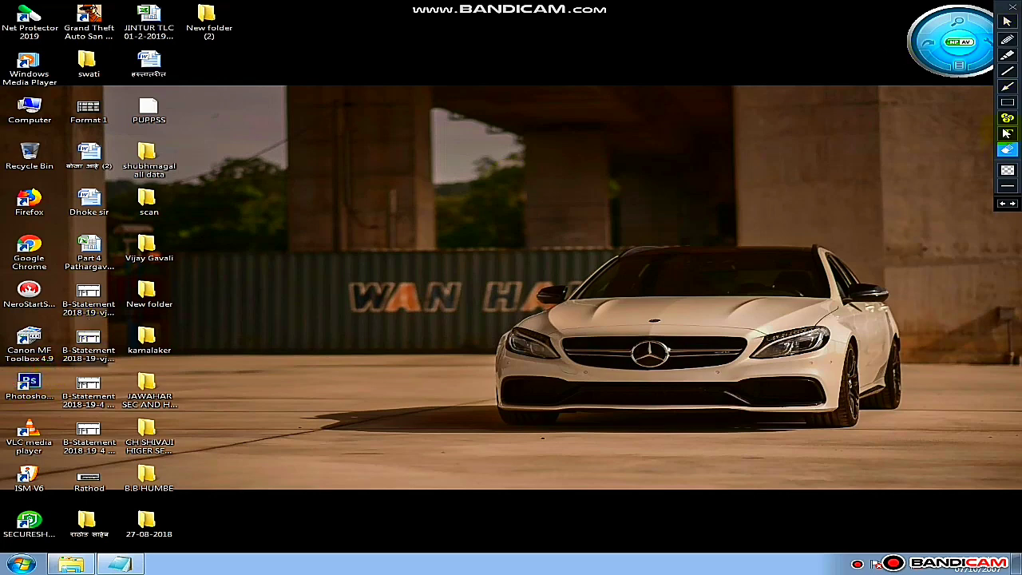
click(1007, 102)
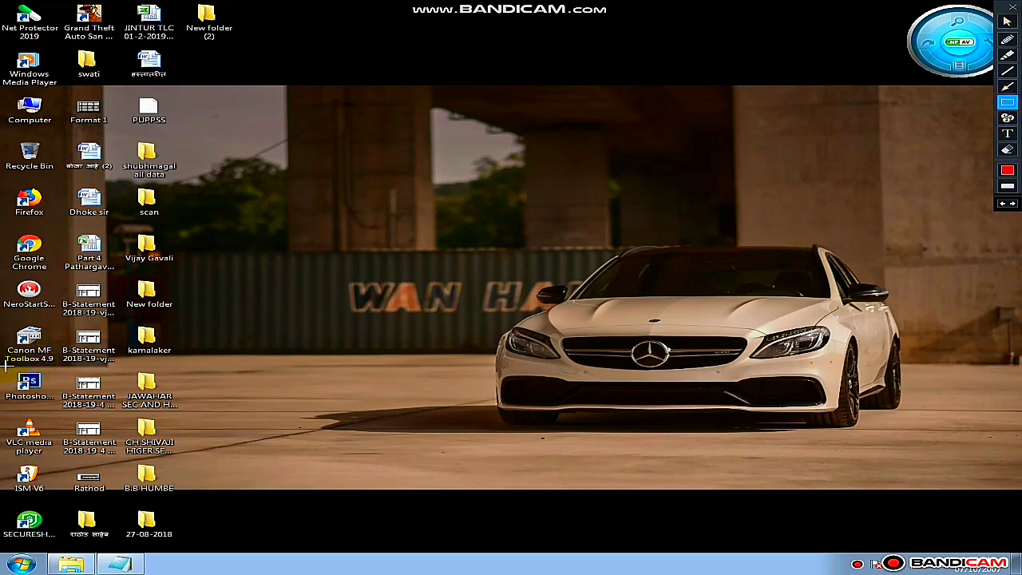
drag(6, 366, 54, 408)
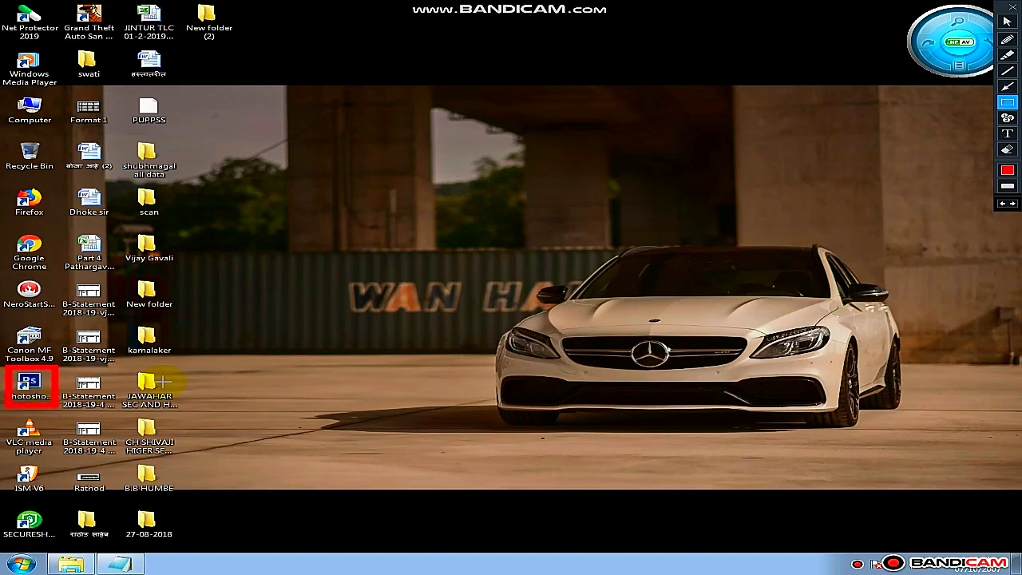
Clear the annotation and end the note with 'to lest run and enjoy...'.
click(1013, 6)
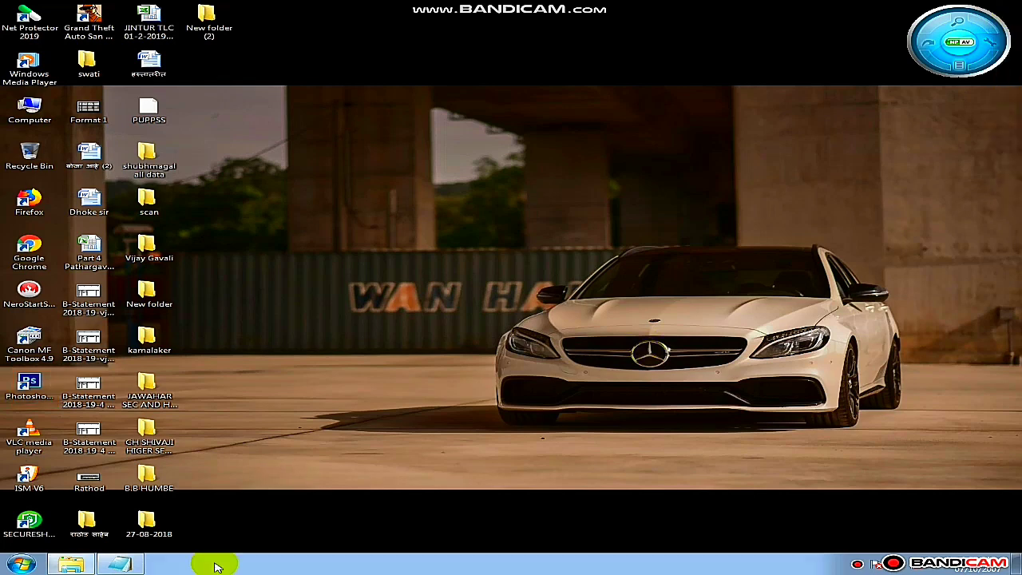
click(122, 564)
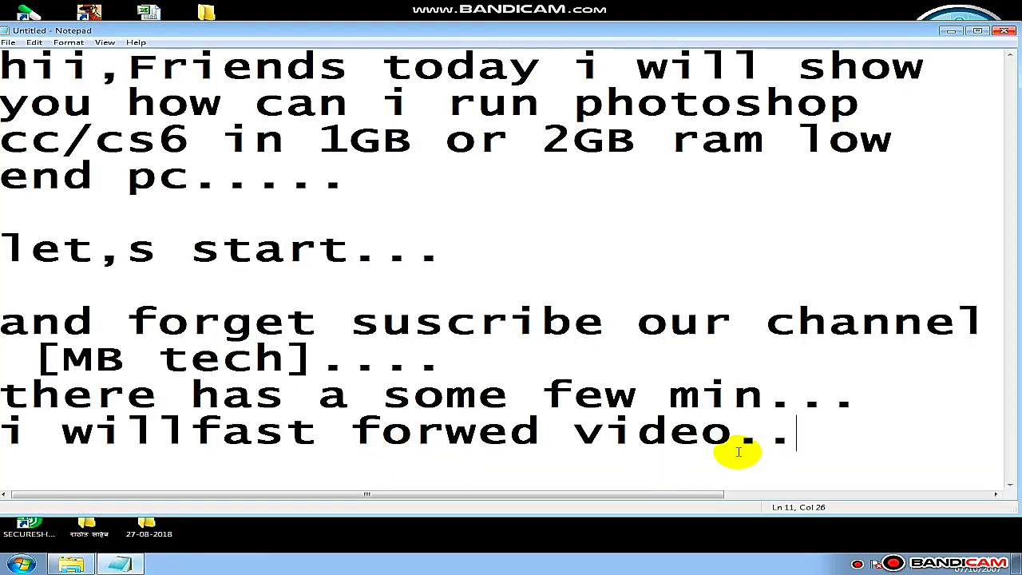
text(.)
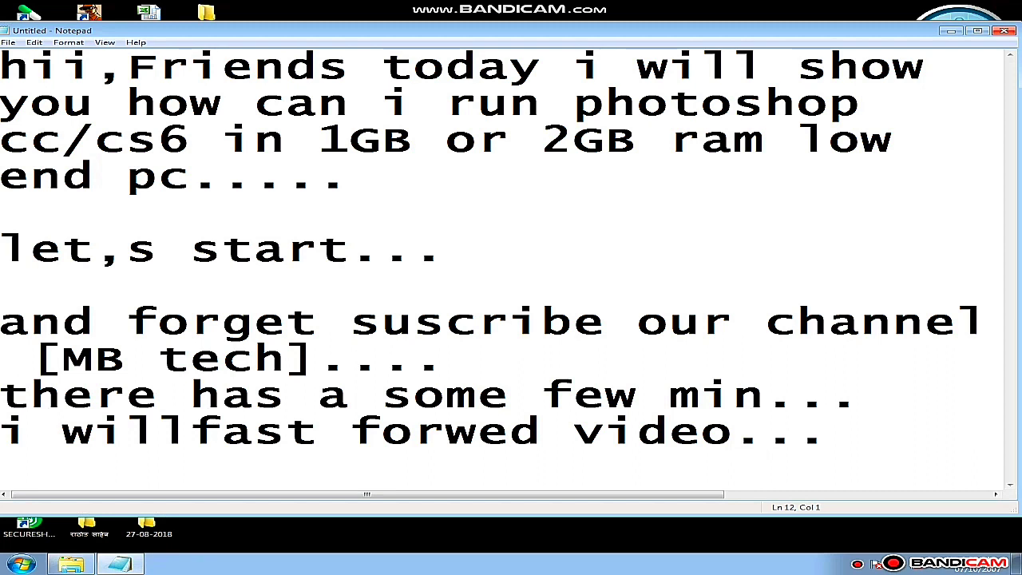
text(tol)
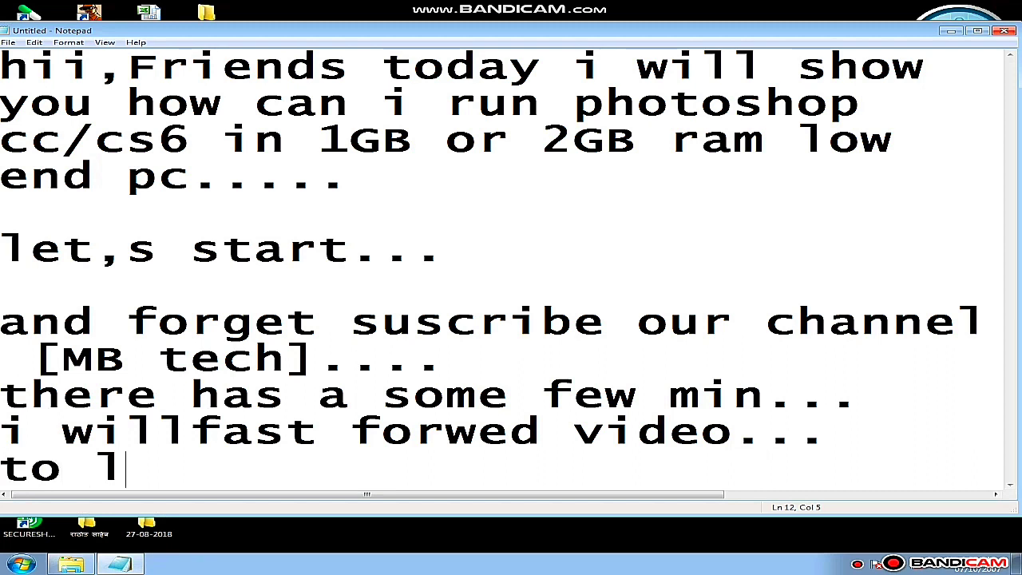
text(est r)
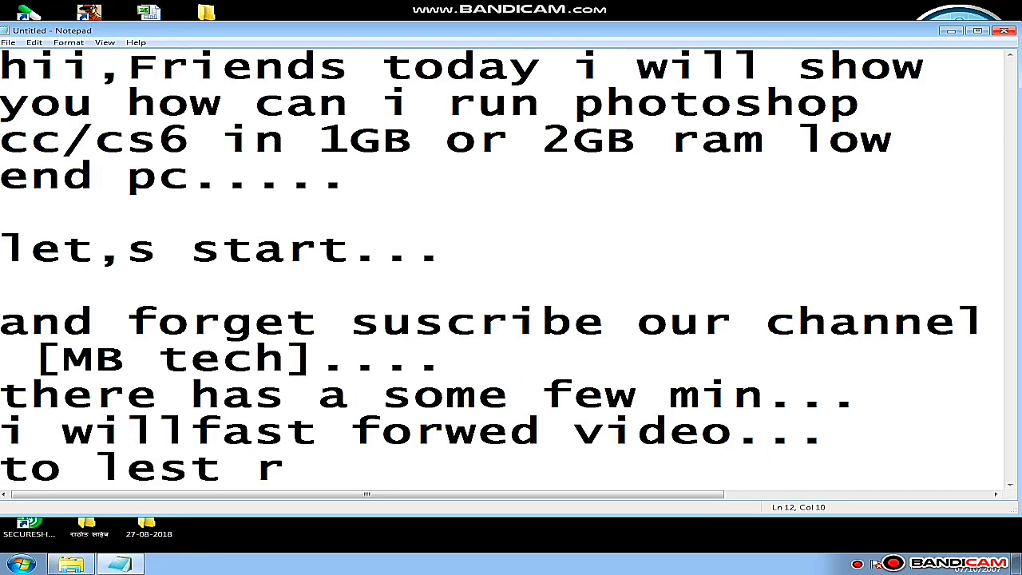
text(un a)
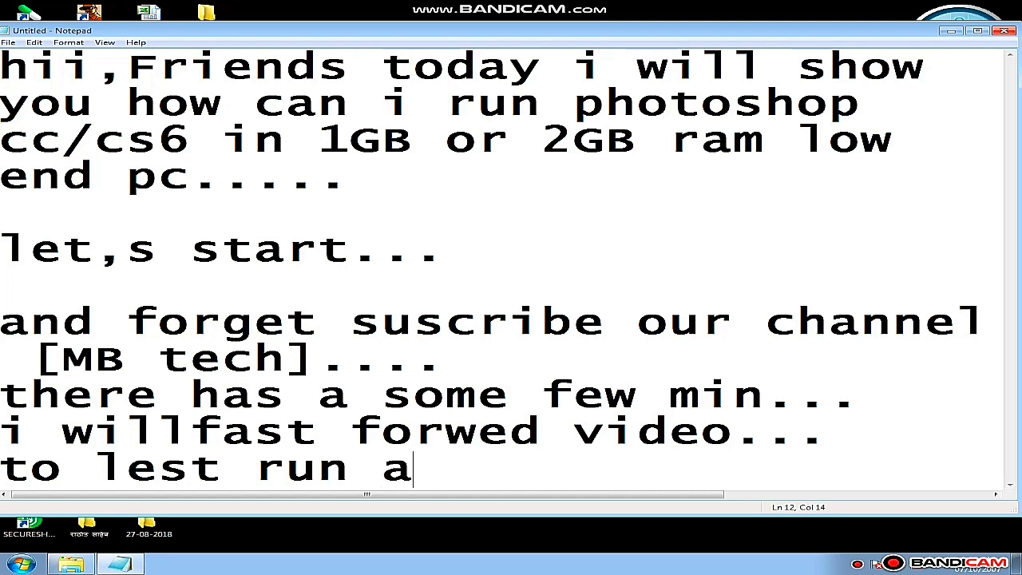
text(nd )
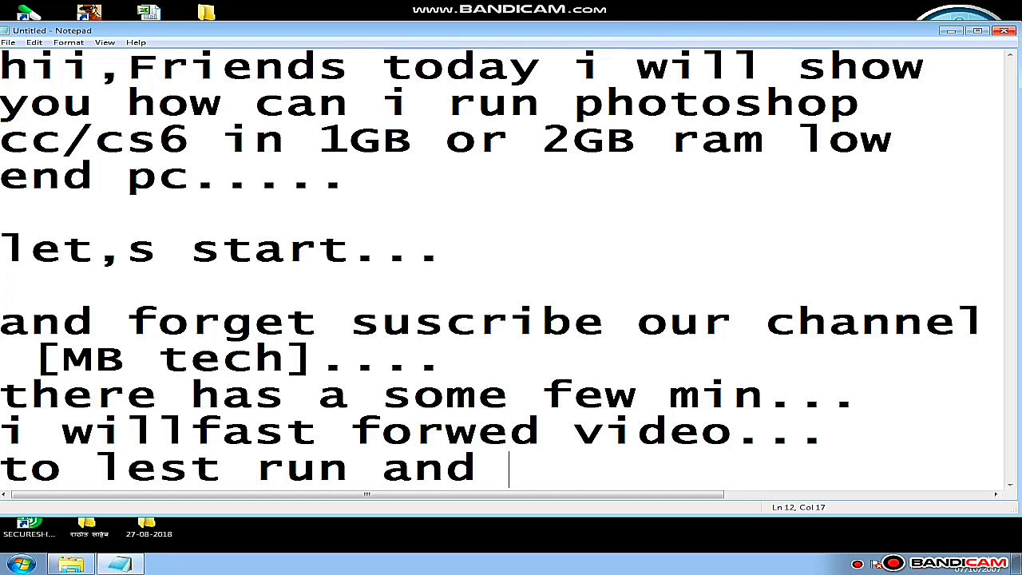
text(enj)
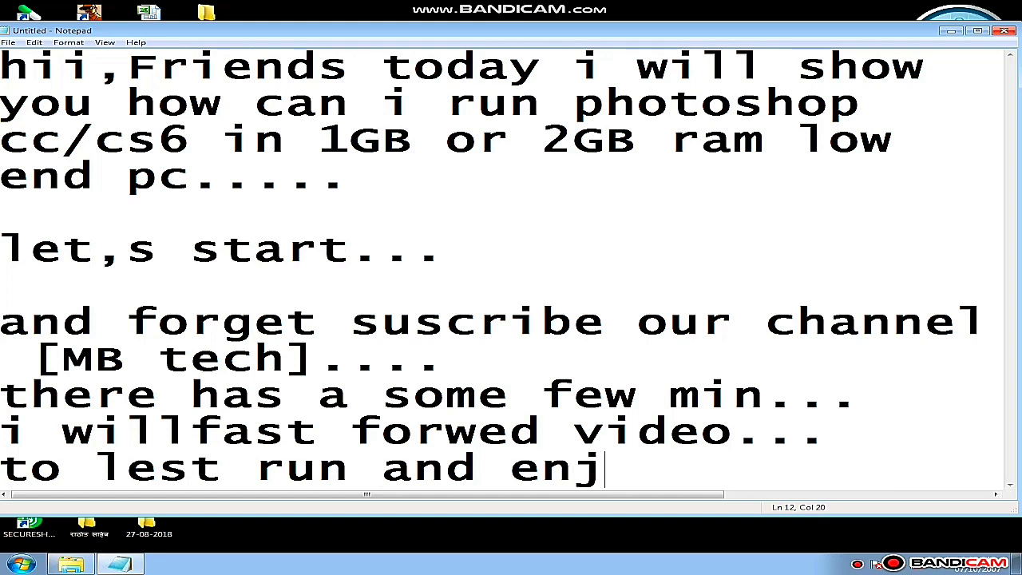
text(oy)
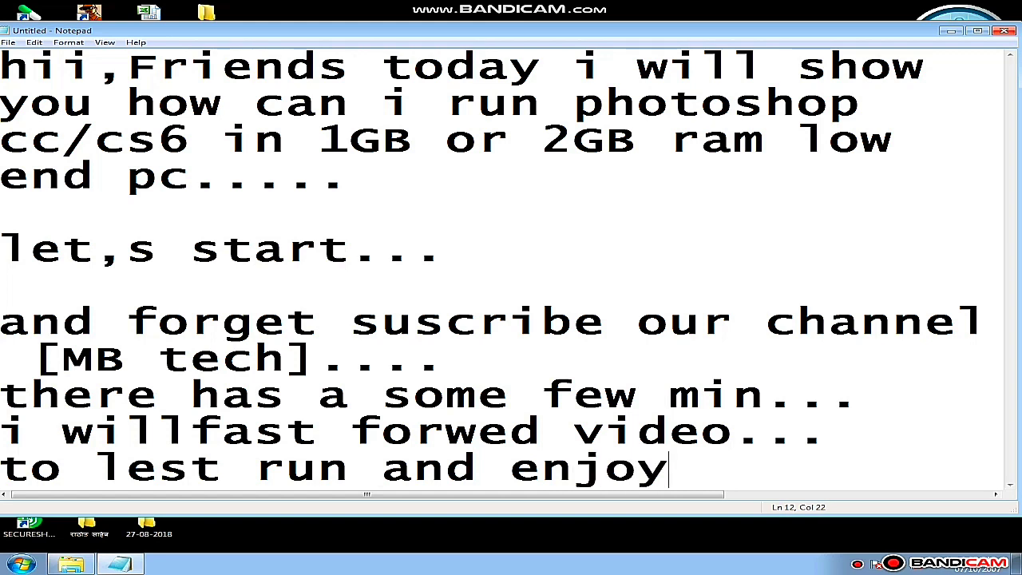
text(...)
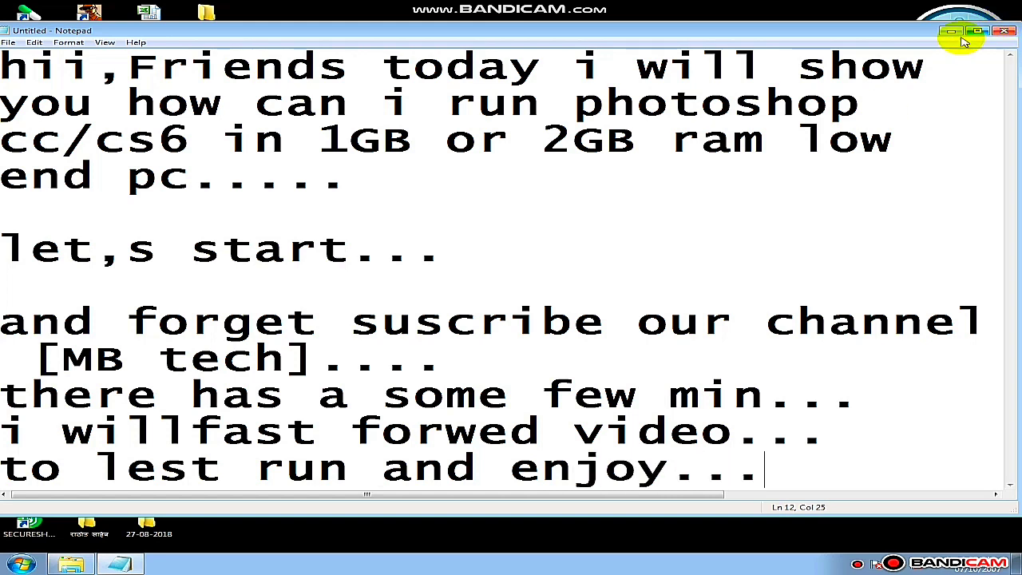
Minimize the Notepad note and run PhotoshopCS6Portable from its desktop shortcut as administrator.
click(944, 42)
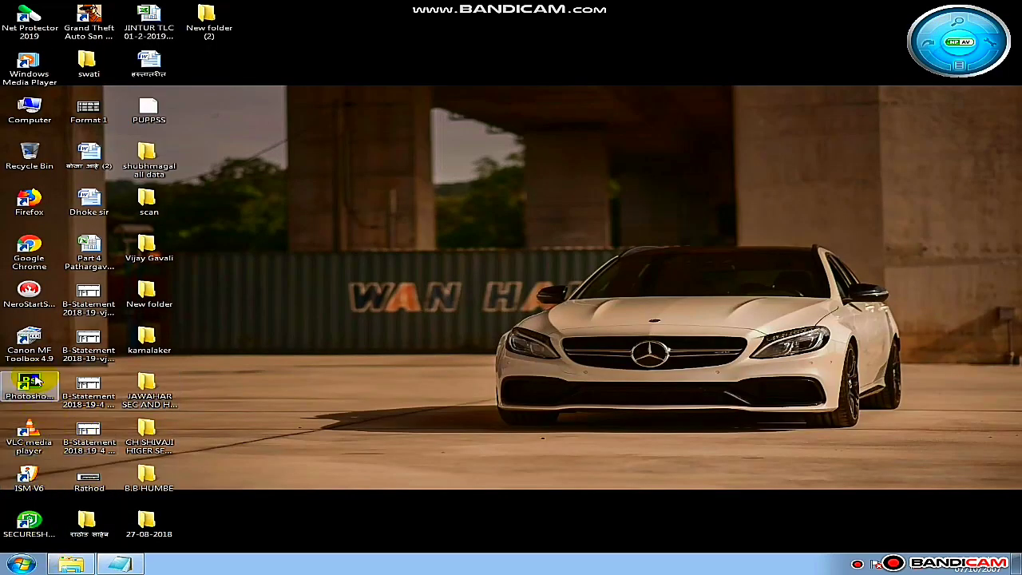
right_click(36, 383)
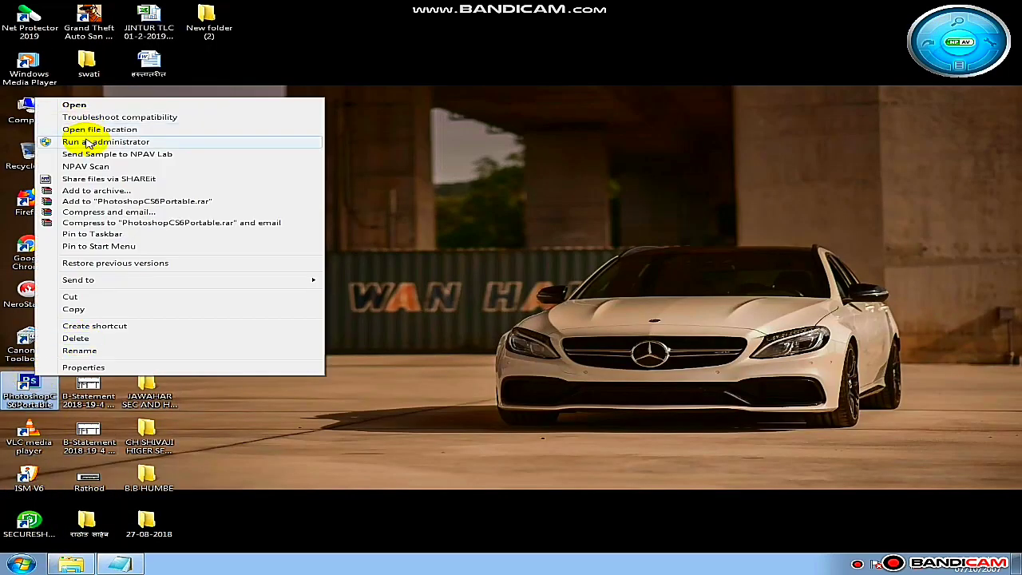
click(88, 142)
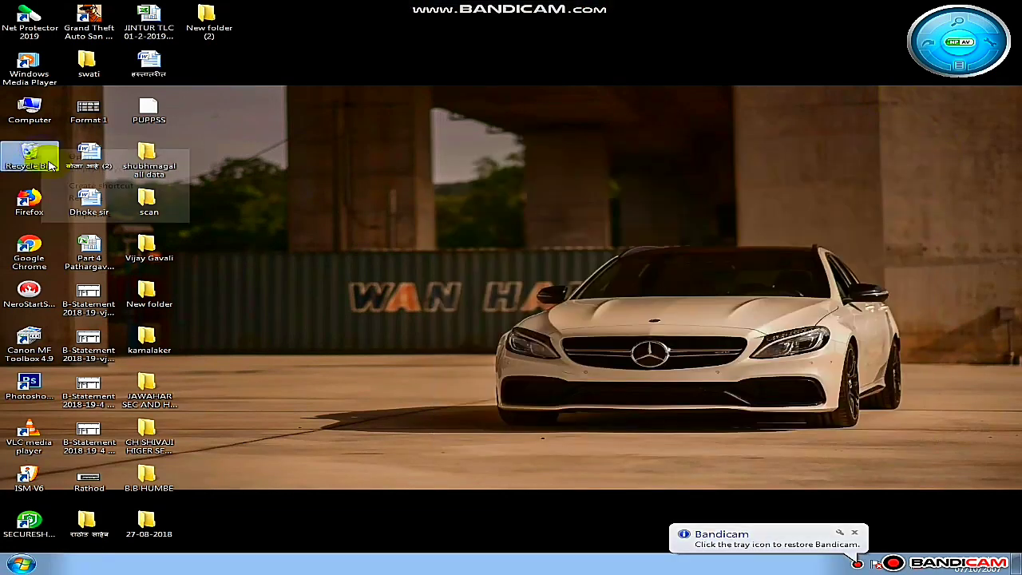
Empty the Recycle Bin, permanently deleting its two items.
right_click(50, 148)
click(88, 168)
click(559, 291)
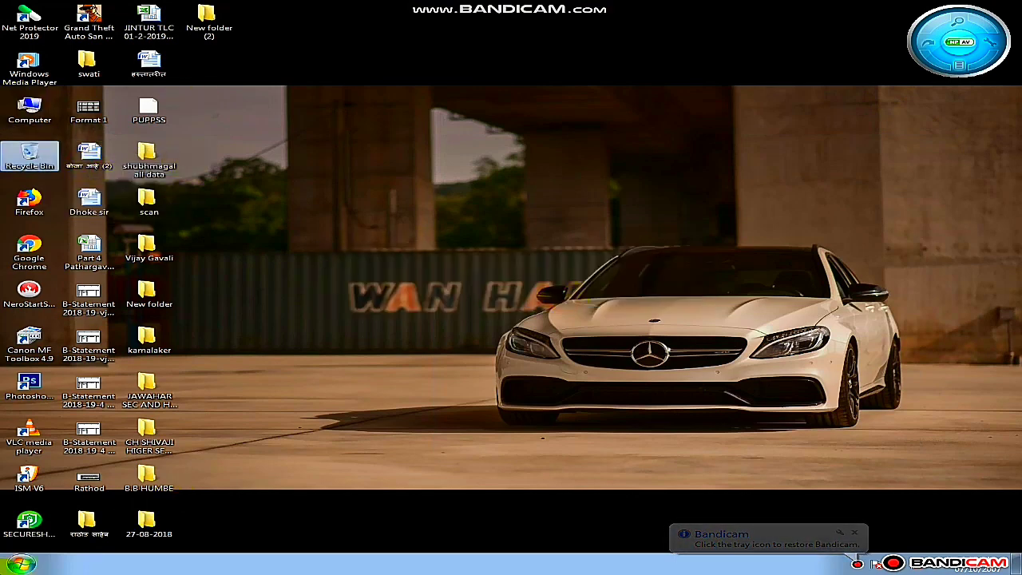
Refresh the desktop via its right-click menu and dismiss the Start menu program list.
click(20, 564)
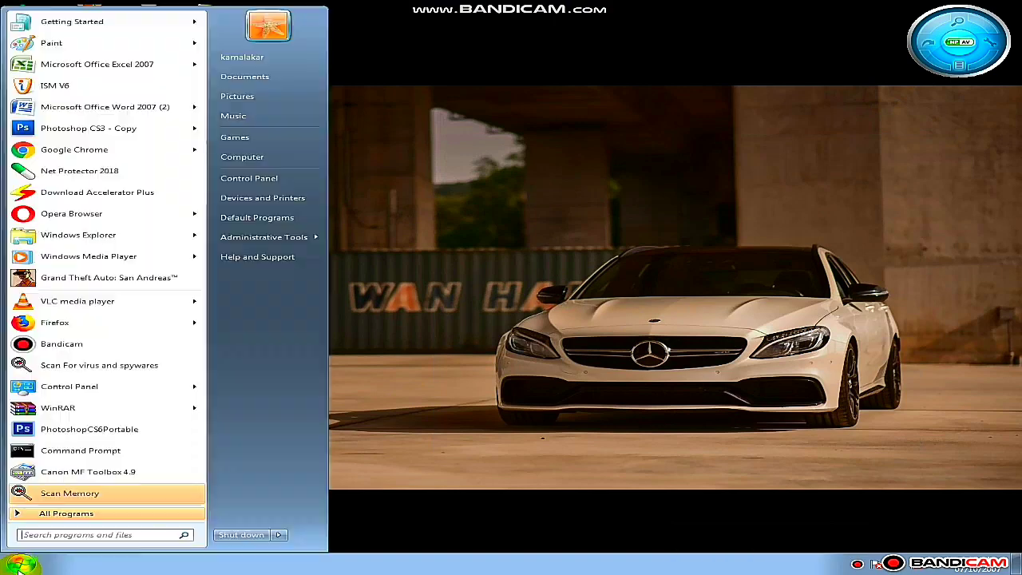
click(82, 534)
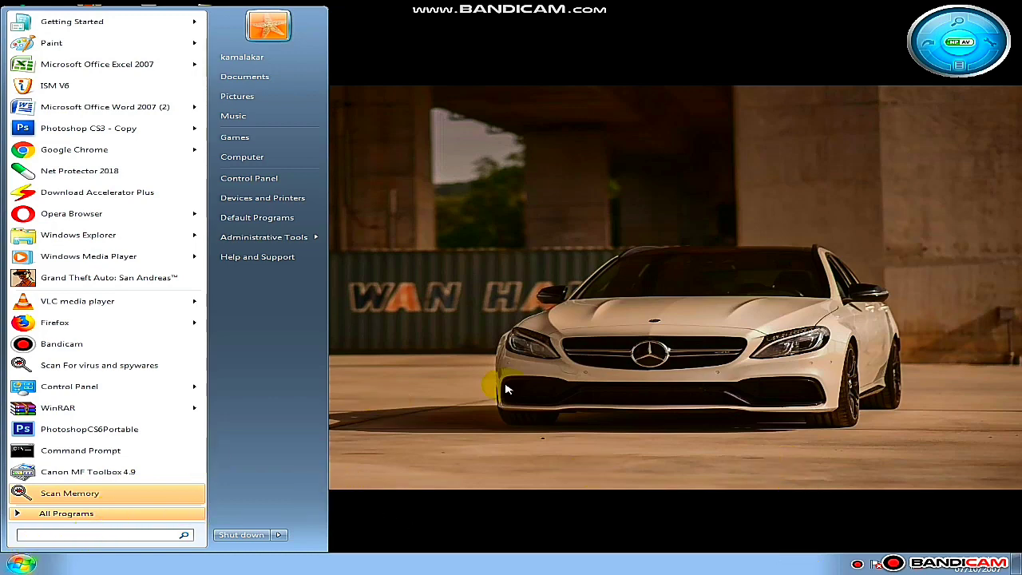
right_click(562, 346)
click(603, 379)
click(582, 361)
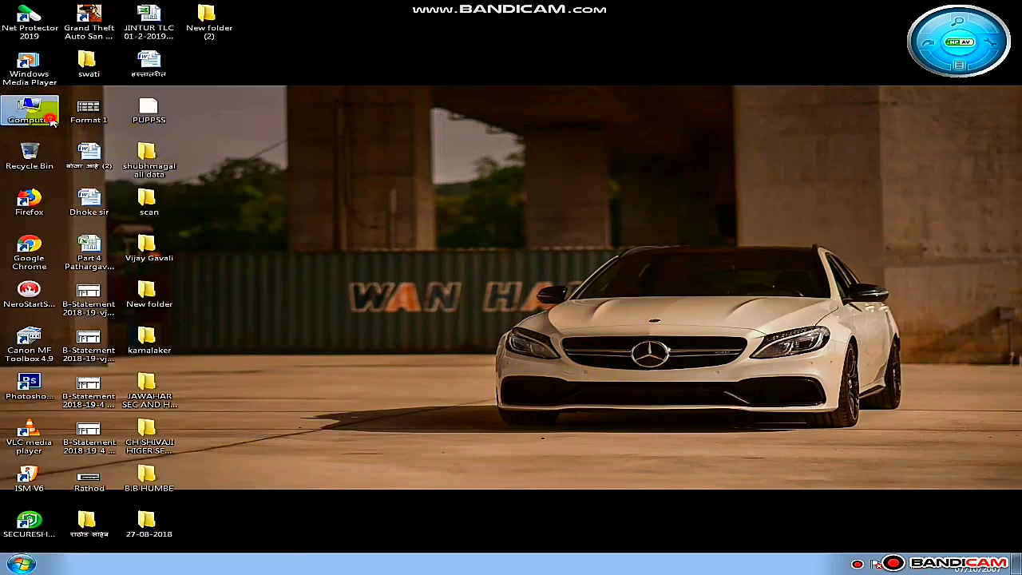
Browse from Computer to Ganga (E:) > JIO video > MB in Explorer.
double_click(52, 120)
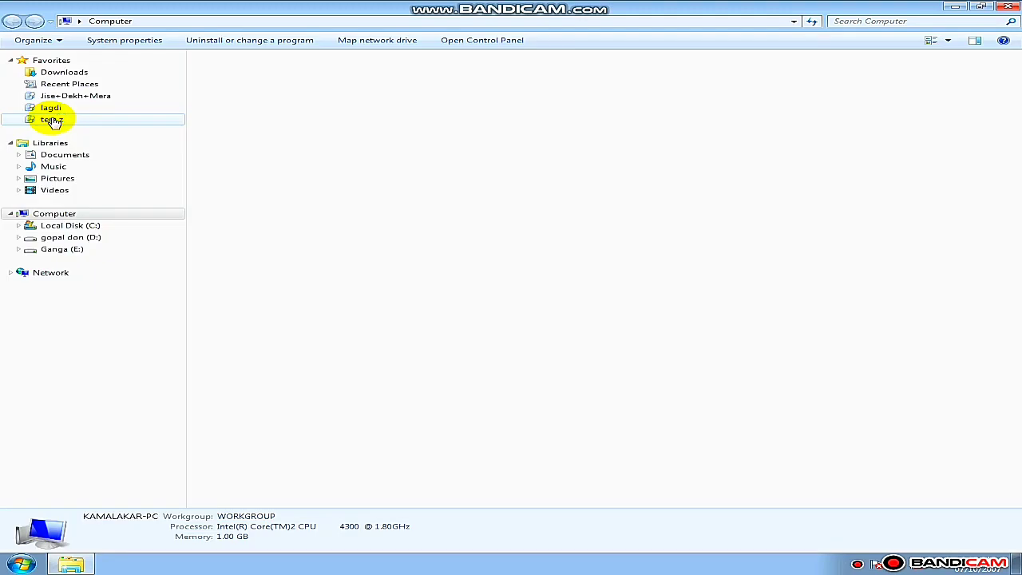
click(673, 97)
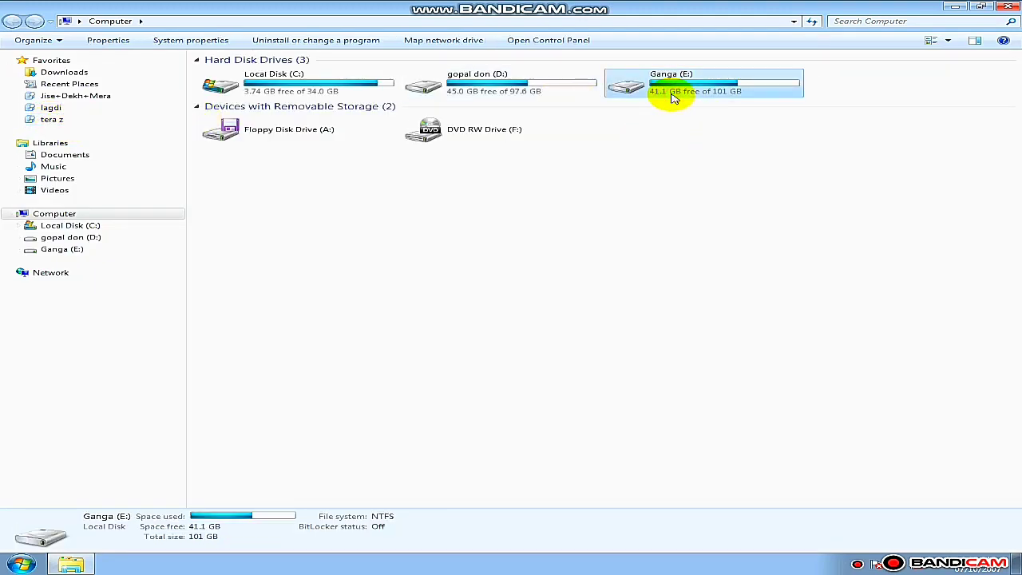
double_click(674, 96)
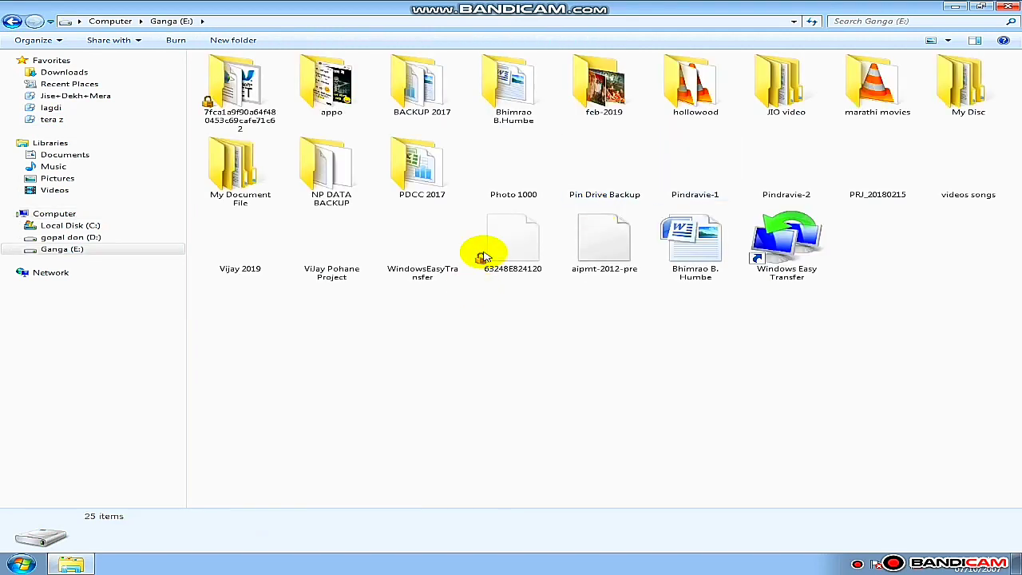
click(795, 103)
double_click(794, 102)
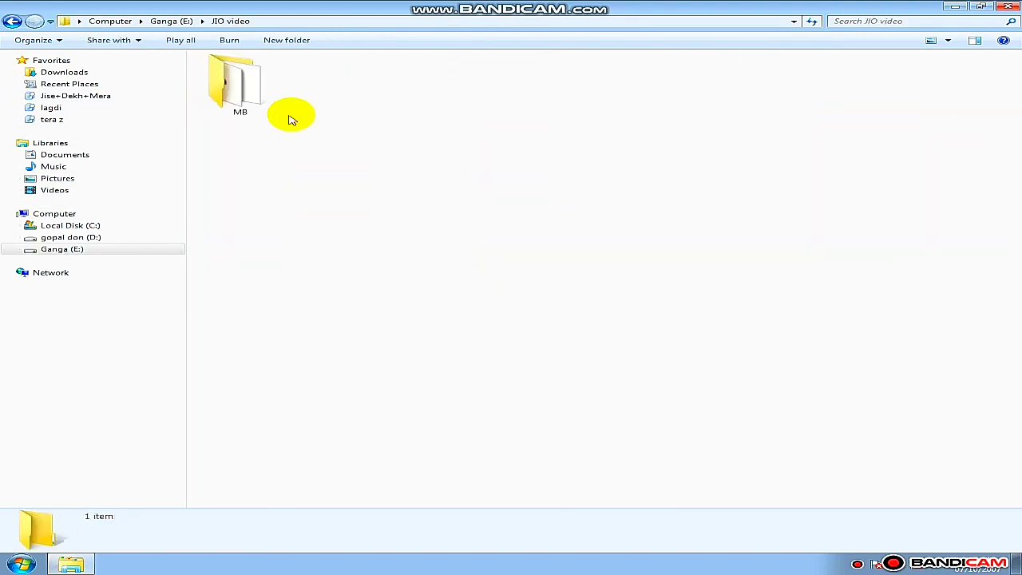
click(234, 104)
double_click(234, 102)
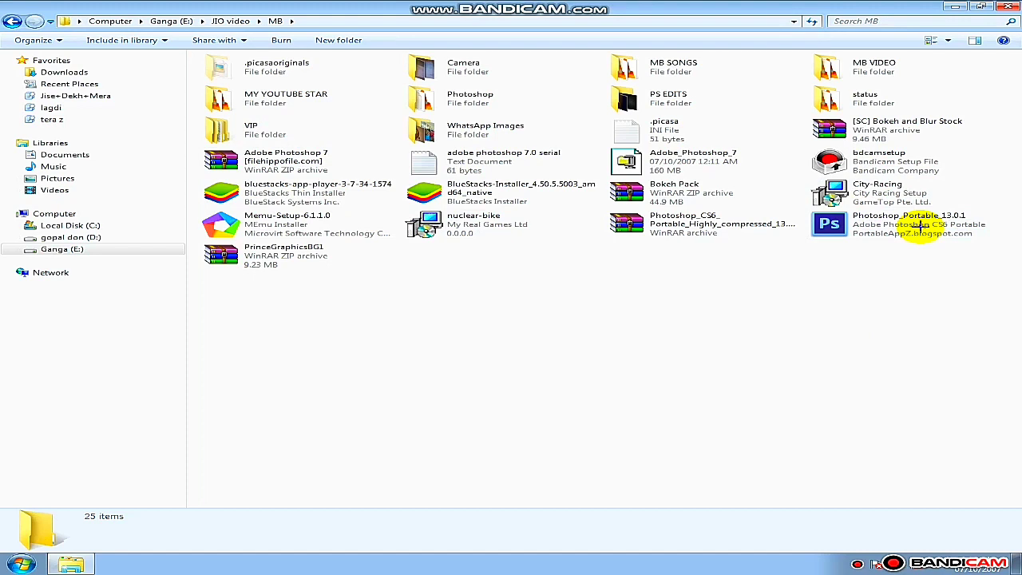
Use Ctrl+Alt+D and drag and close on-screen windows while Photoshop finishes loading.
key(ctrl+alt+d)
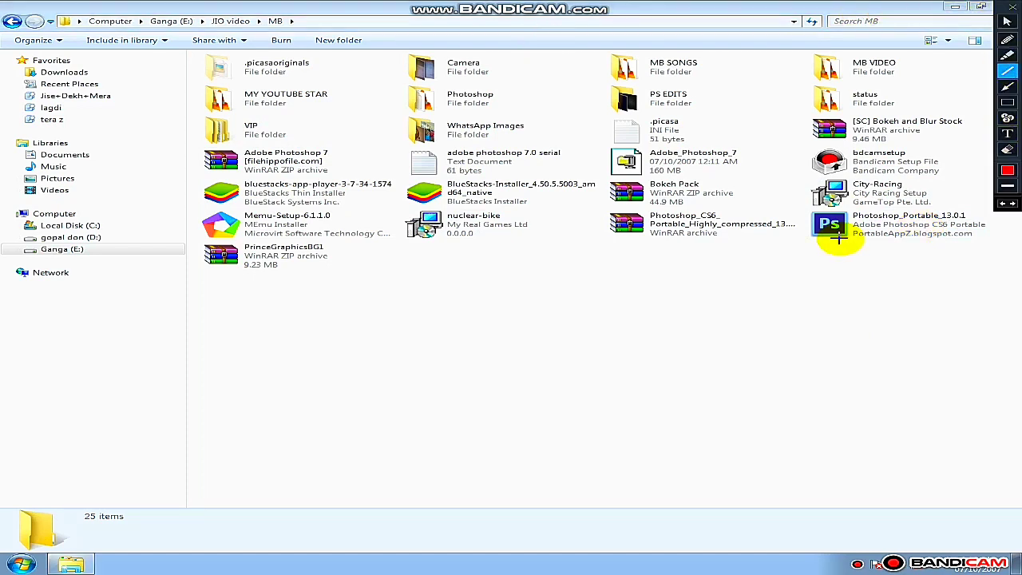
drag(801, 299, 837, 230)
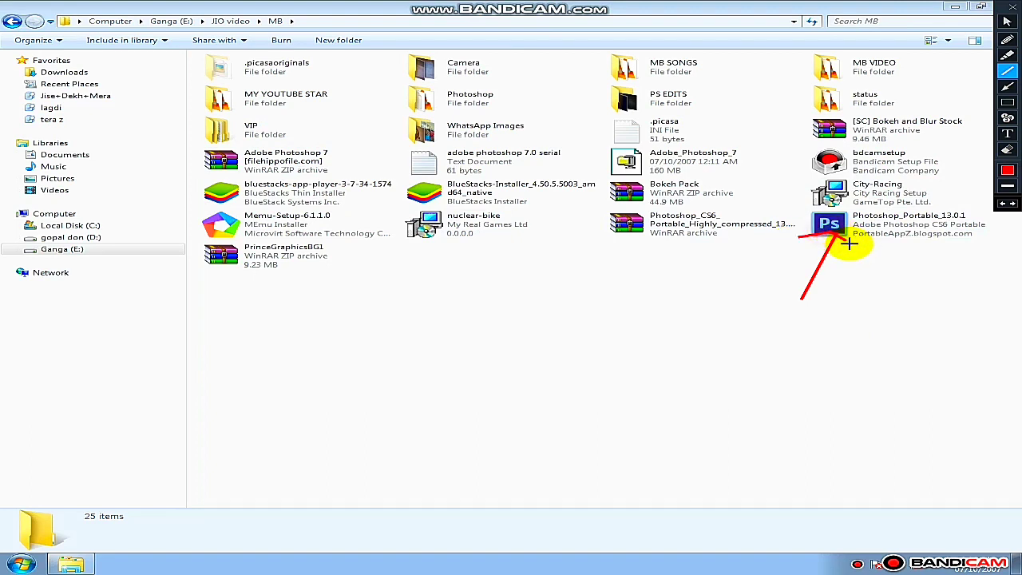
click(1008, 103)
drag(796, 210, 999, 244)
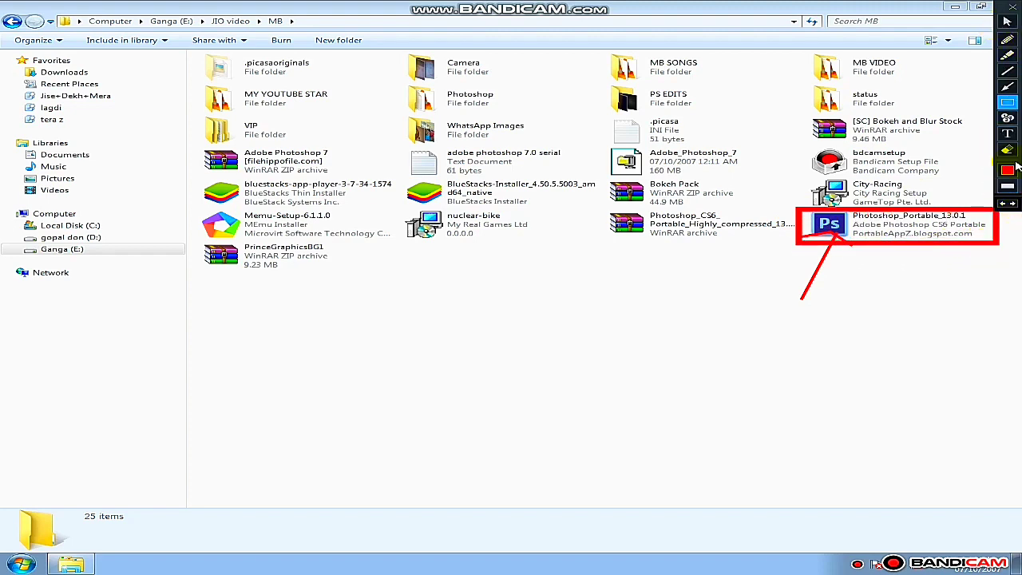
click(1008, 149)
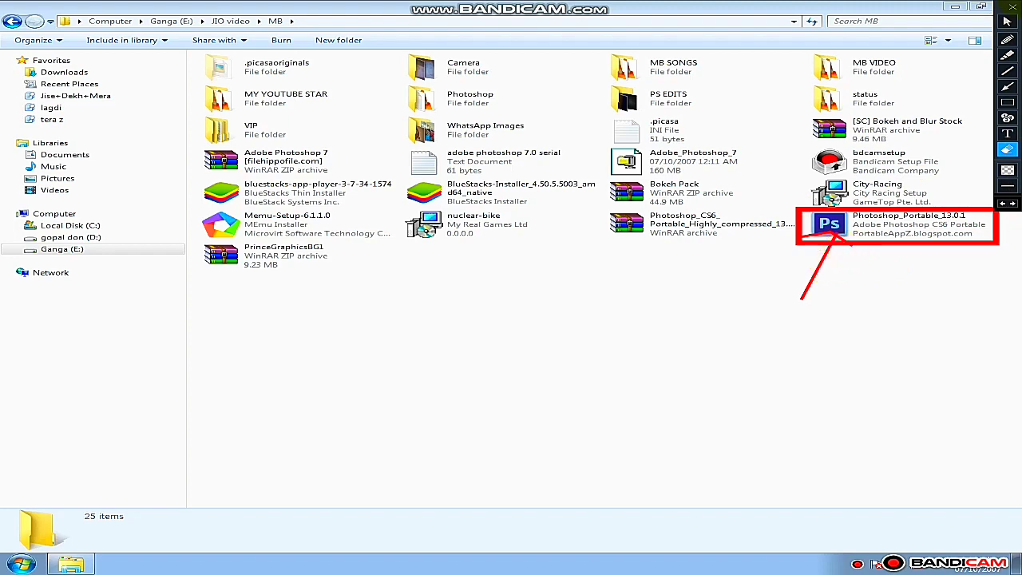
click(1013, 6)
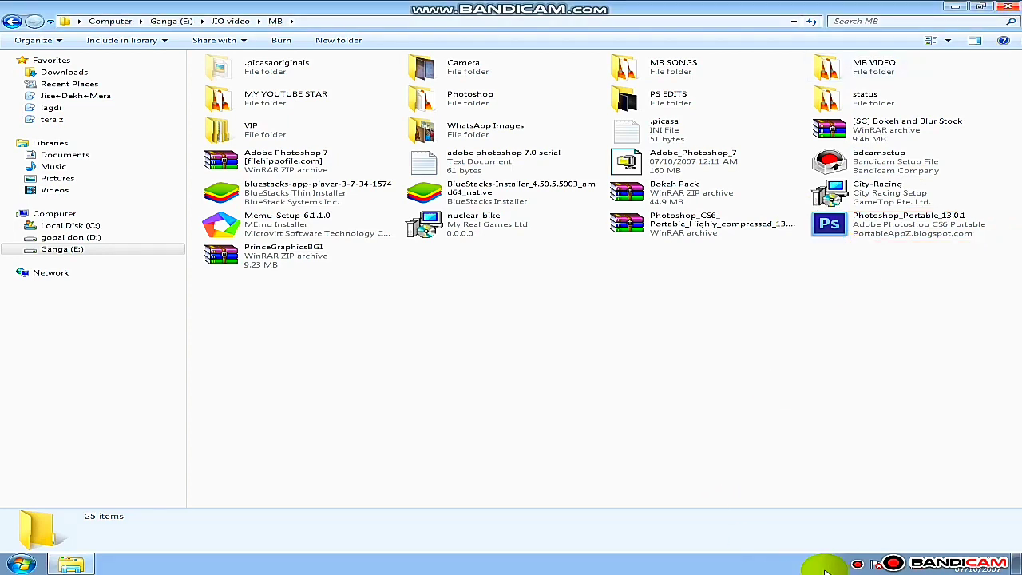
click(857, 564)
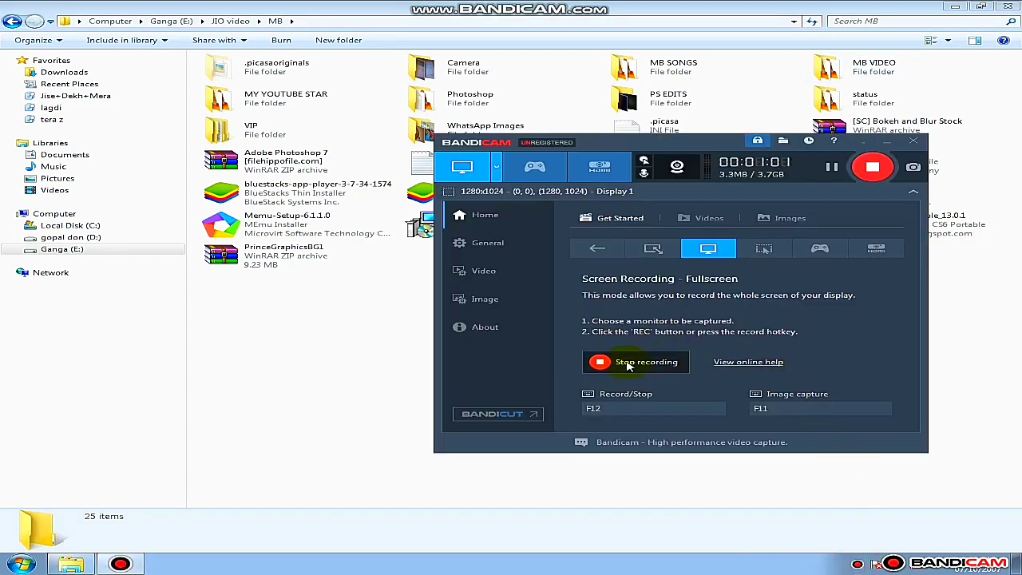
Let Photoshop CS6 finish launching to an empty workspace, then show the File menu.
click(603, 361)
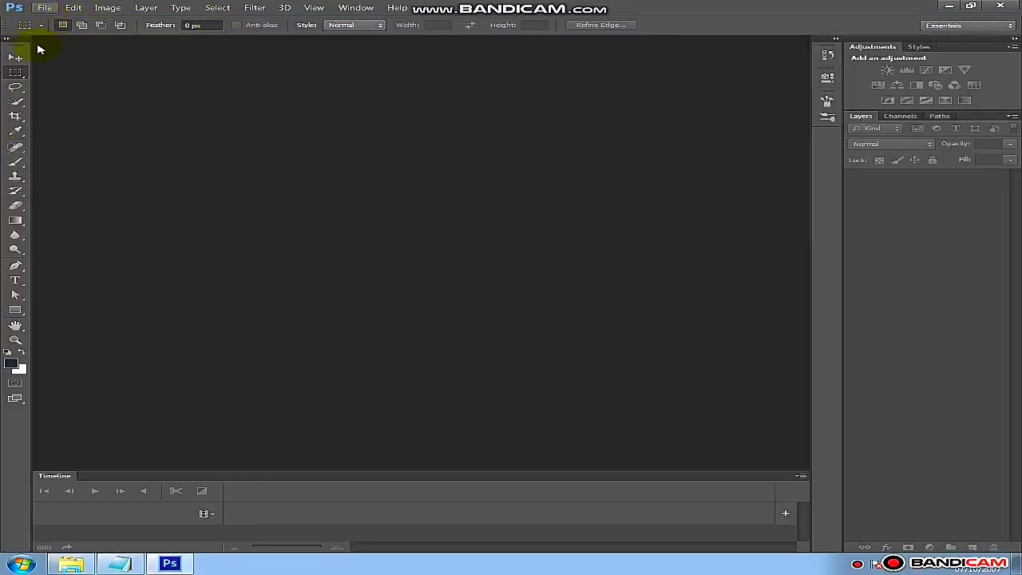
click(45, 8)
Open 276975-P5ONCU-39.jpg from PS EDITS, keeping its embedded Adobe RGB profile.
click(68, 30)
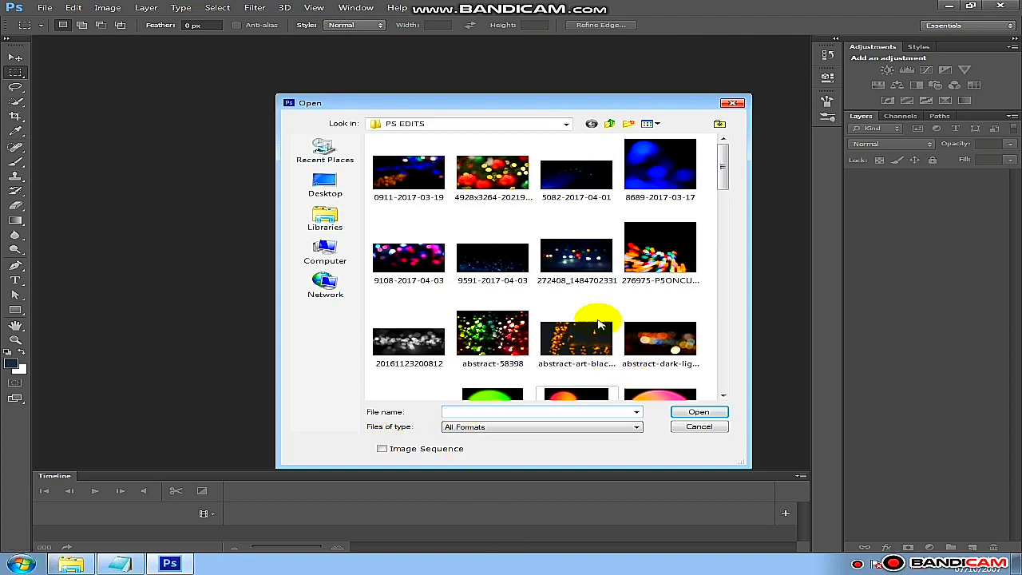
double_click(643, 268)
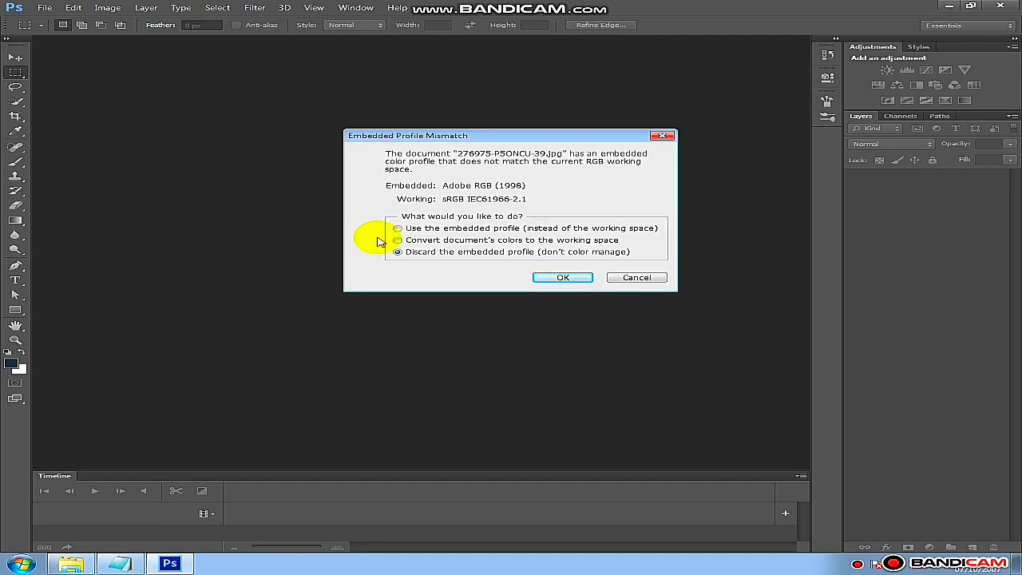
click(504, 230)
click(563, 277)
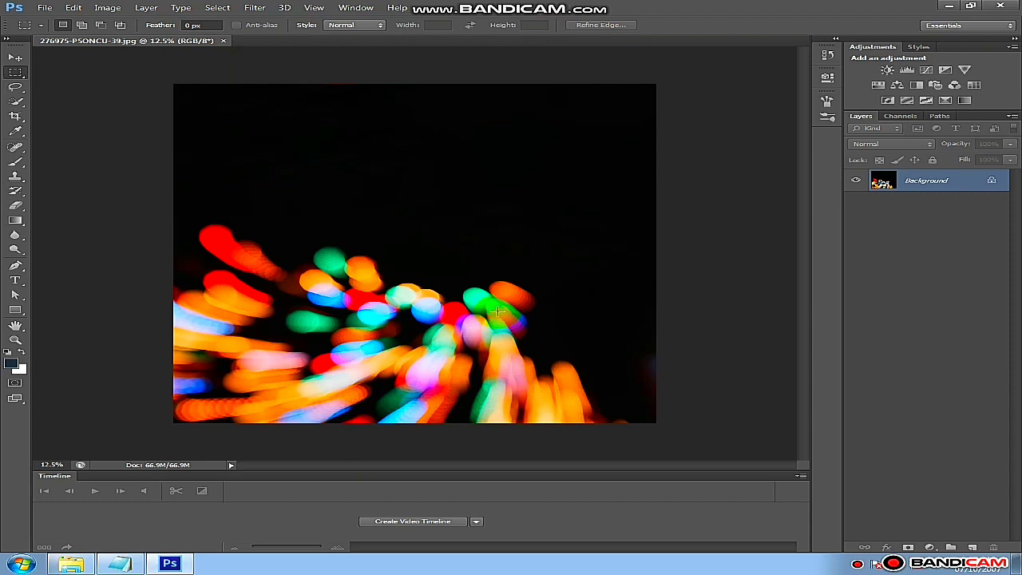
Select the Move tool for the opened bokeh image.
click(108, 252)
click(16, 58)
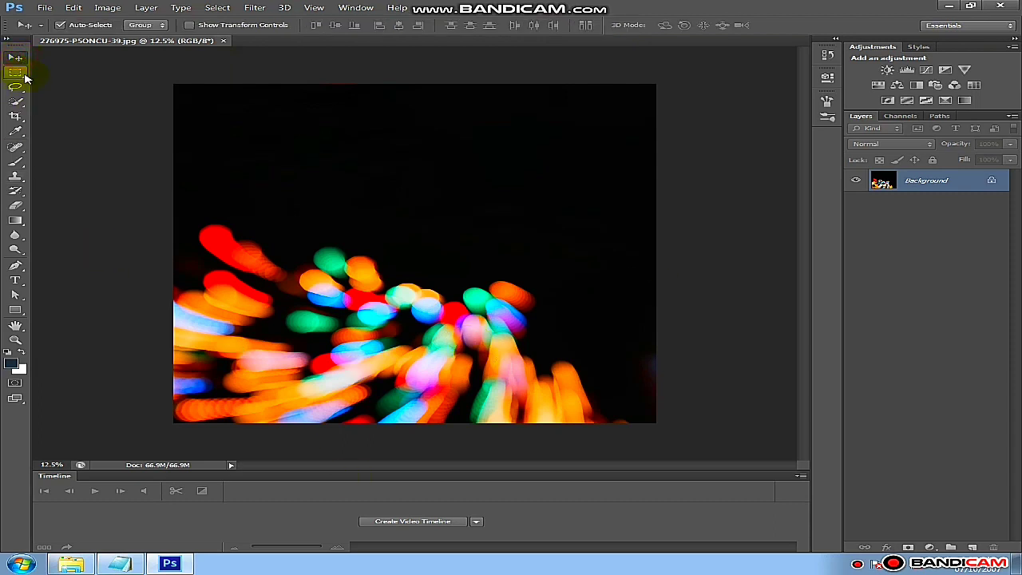
click(193, 114)
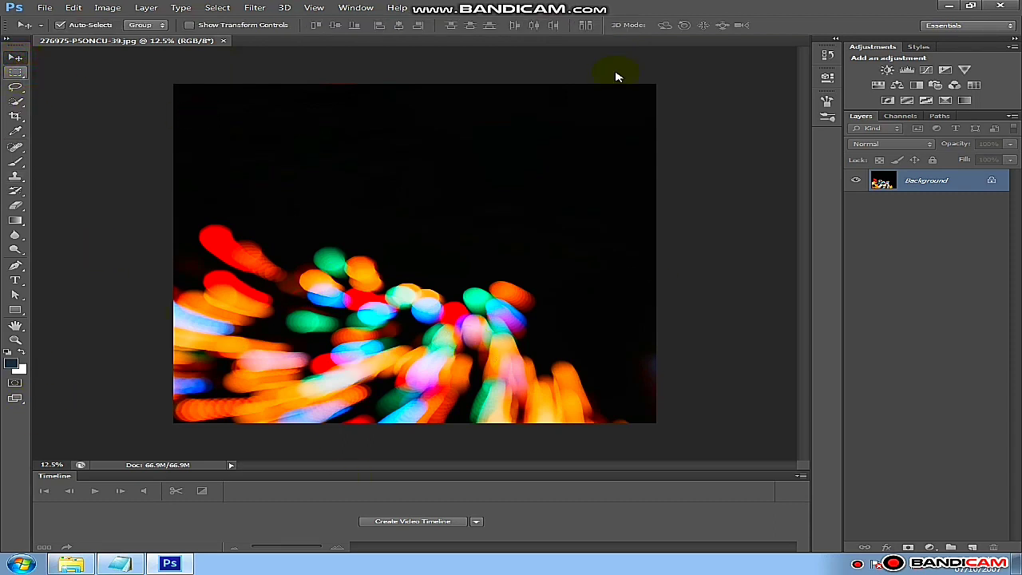